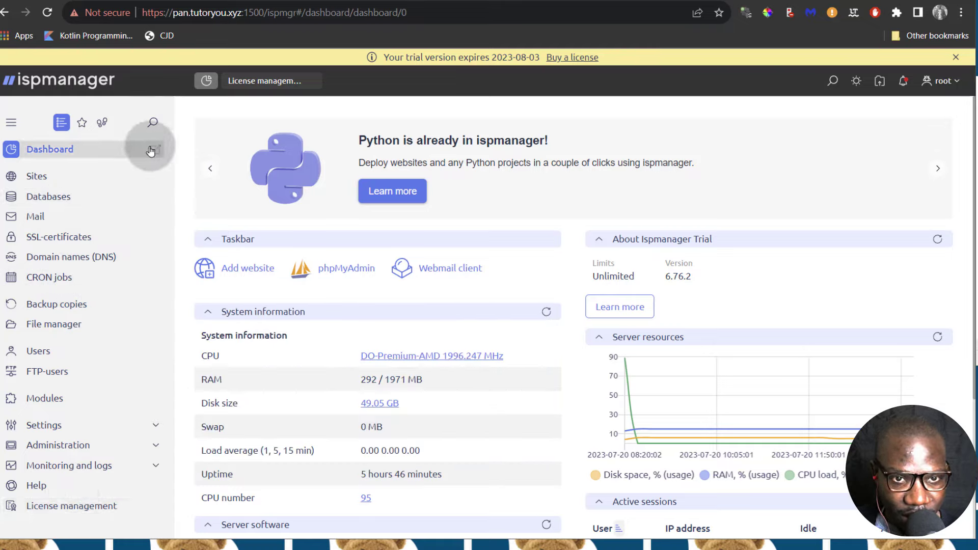
# - Open the Sites section and look over the Websites list and its website creation option
pyautogui.click(38, 180)
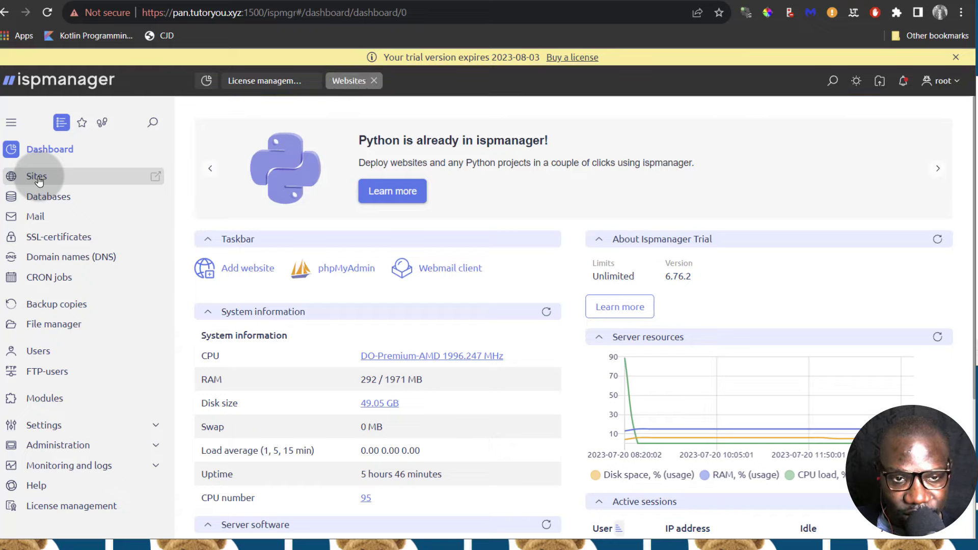
pyautogui.click(38, 179)
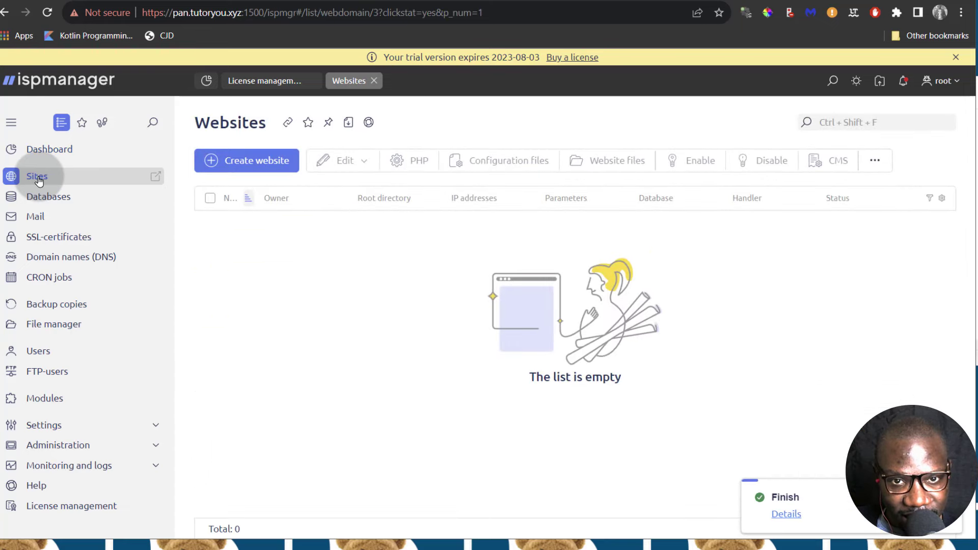
pyautogui.click(245, 164)
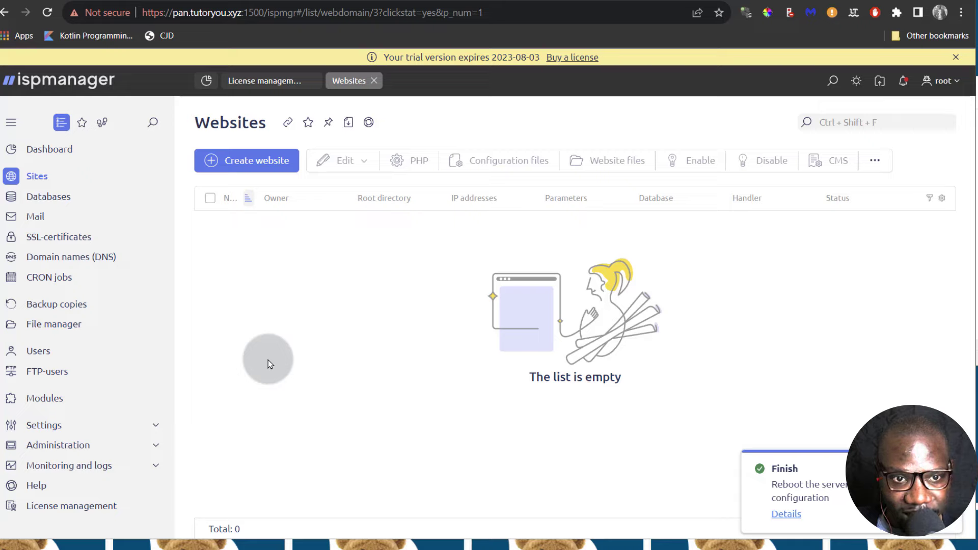
# - Look over the Databases section and the Mail section with their available management actions
pyautogui.click(41, 201)
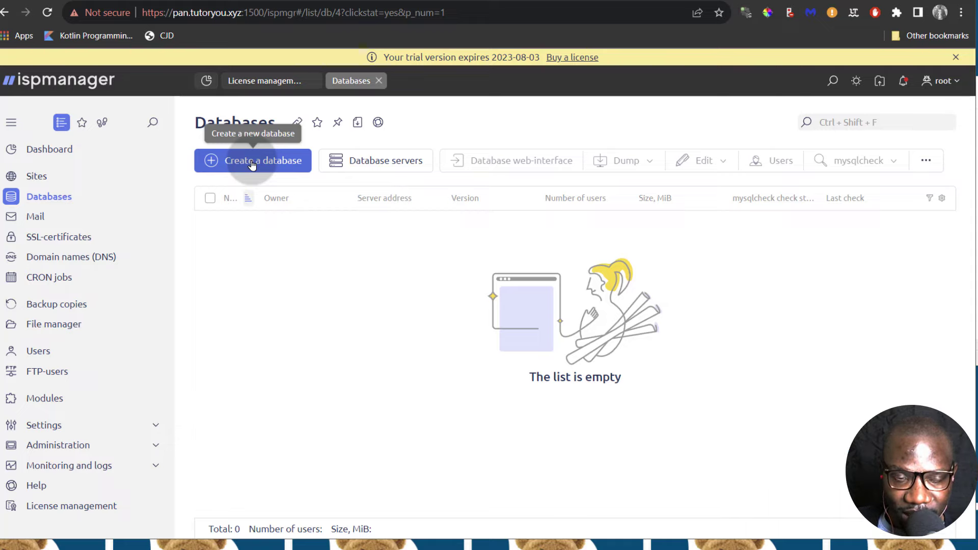
pyautogui.click(46, 221)
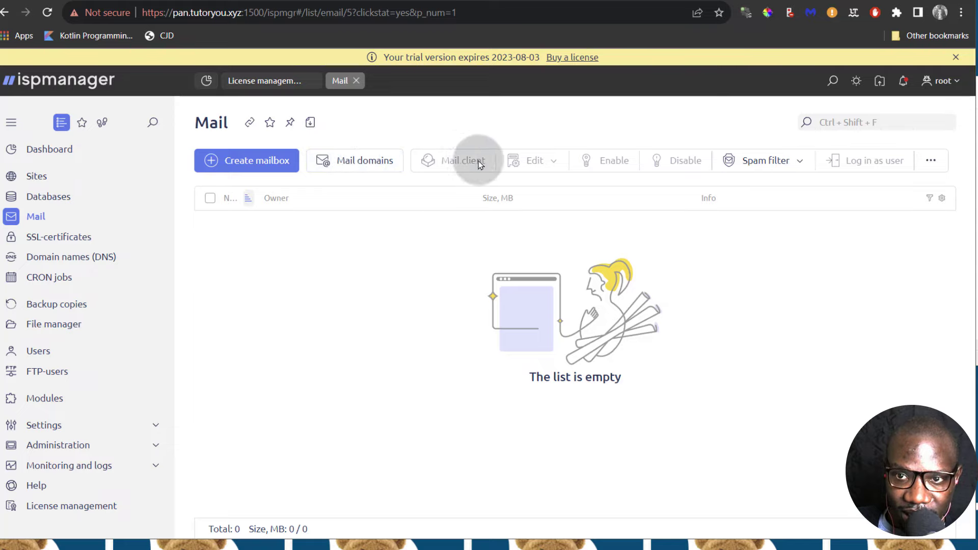
pyautogui.click(917, 161)
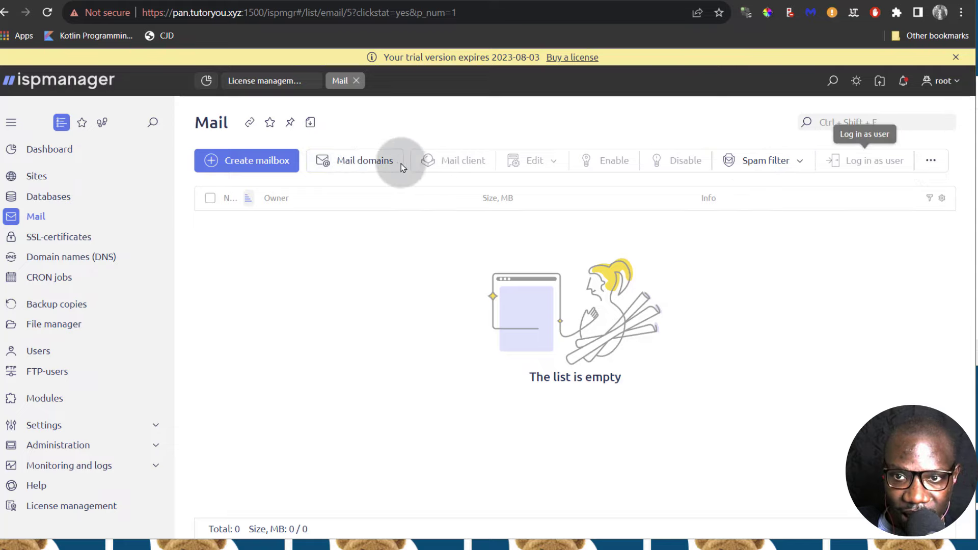
# - View the SSL certificates section and the DNS management section for domain names
pyautogui.click(39, 239)
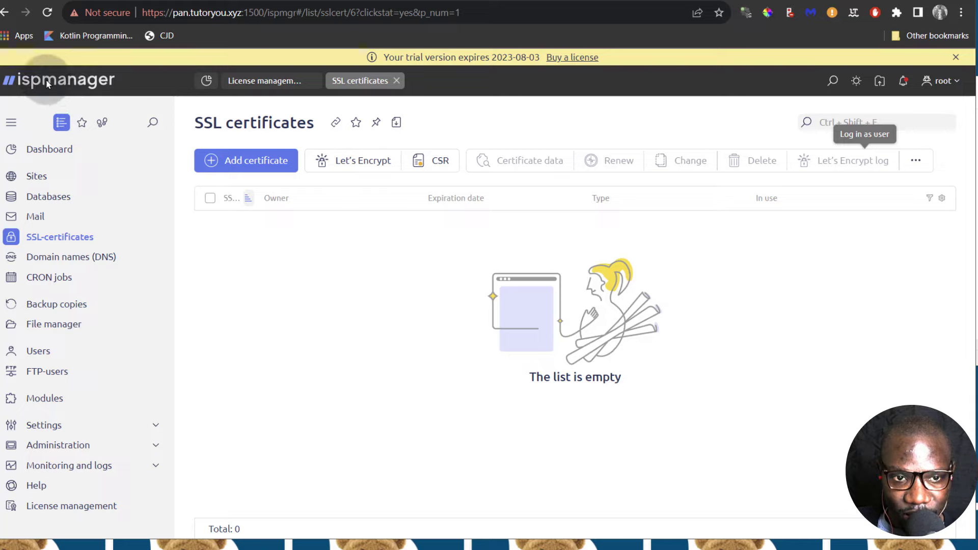
pyautogui.click(62, 260)
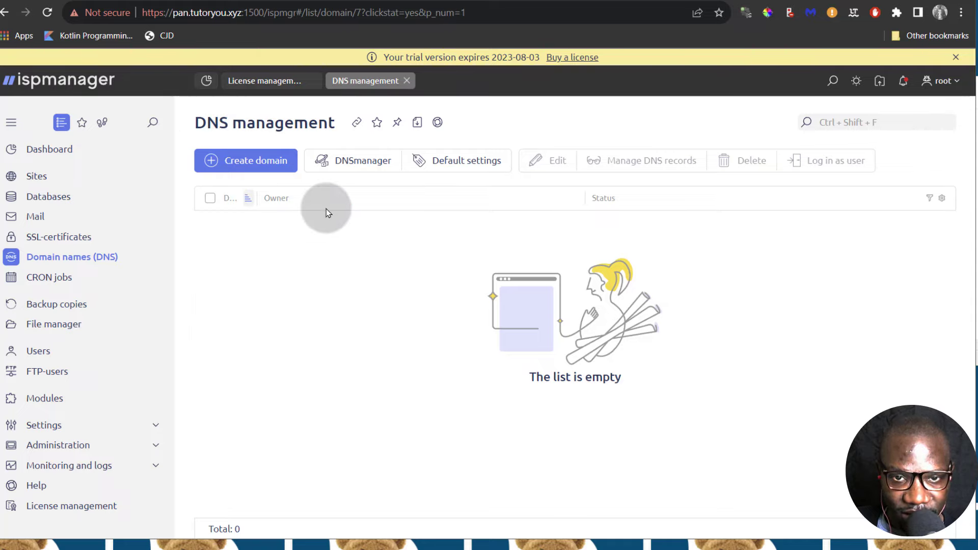
# - Review the scheduled CRON jobs and open the form for a new cron job
pyautogui.click(46, 277)
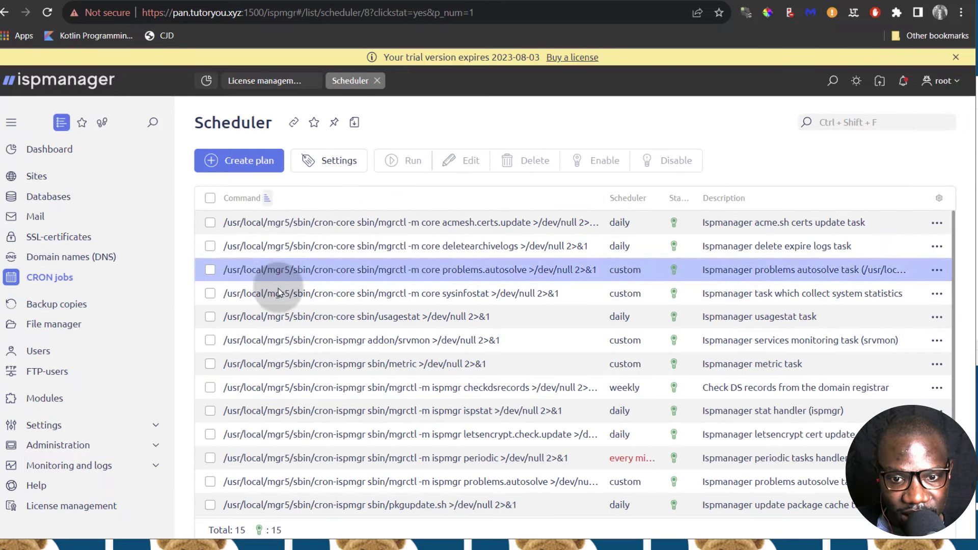
pyautogui.scroll(-2, 282, 434)
pyautogui.scroll(2, 281, 435)
pyautogui.click(241, 162)
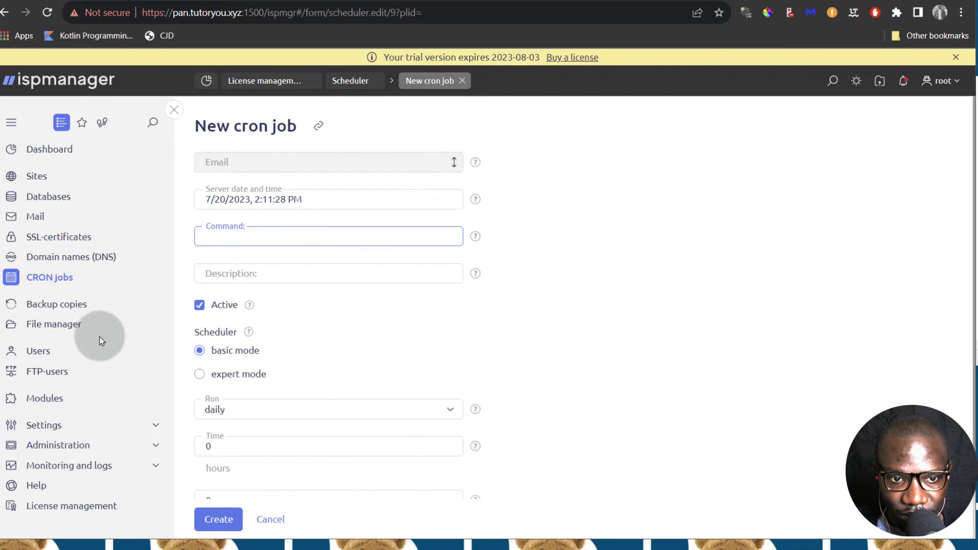
# - Look at the Backup copies section and the server's files in the File manager
pyautogui.click(57, 307)
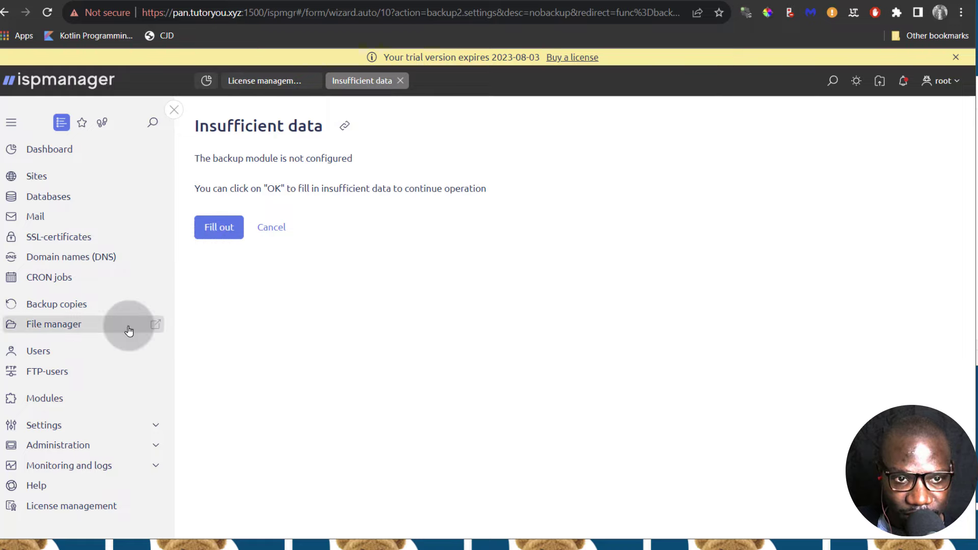
pyautogui.click(46, 324)
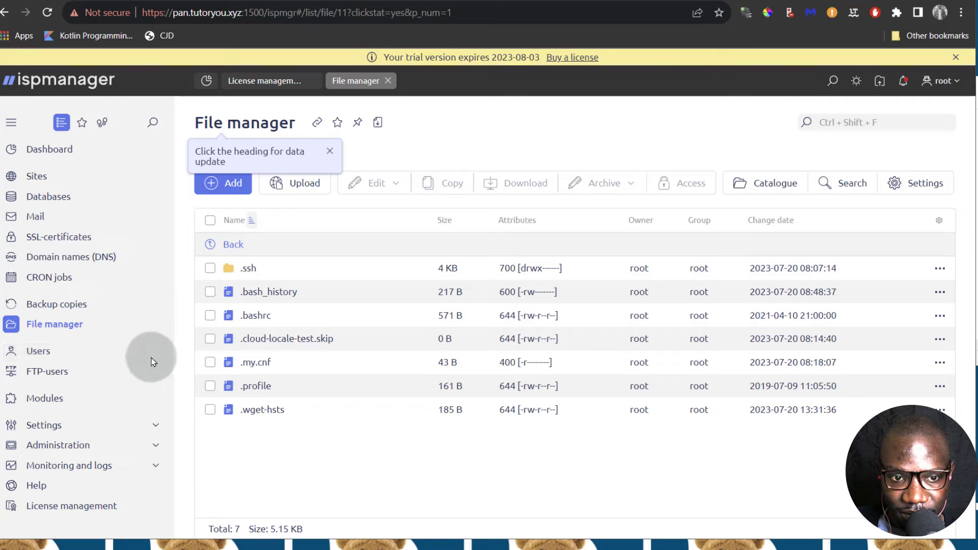
# - Look over the Users section, dismissing its hint, and the FTP users section
pyautogui.click(40, 352)
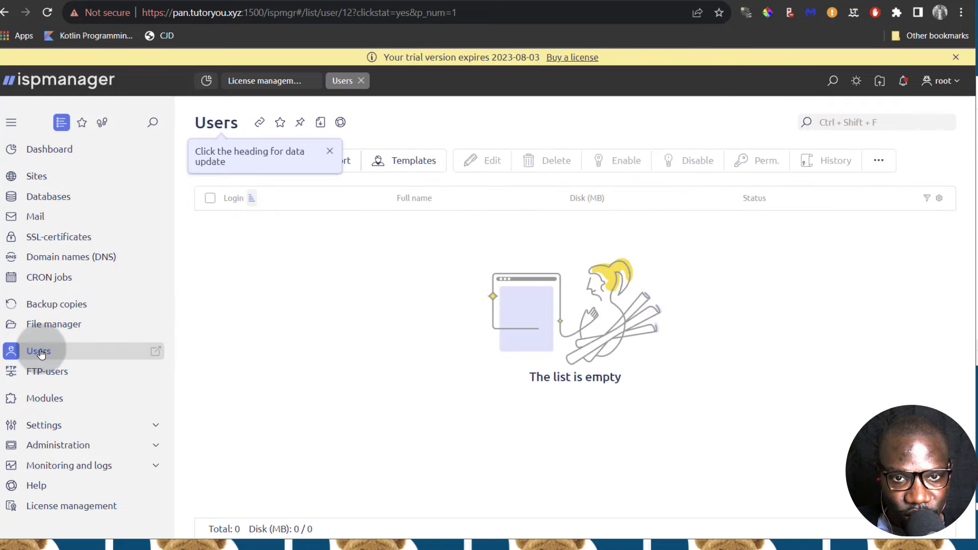
pyautogui.click(228, 265)
pyautogui.click(329, 151)
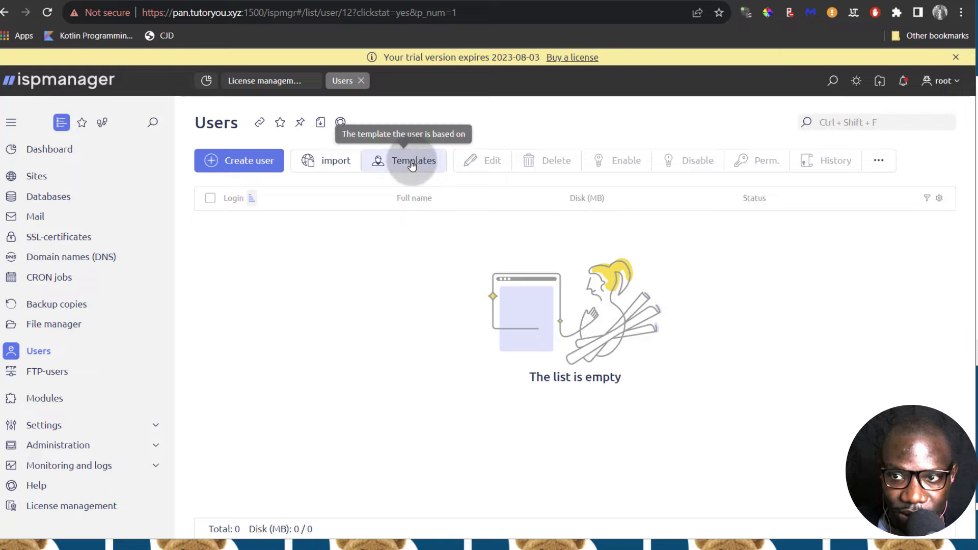
pyautogui.click(54, 372)
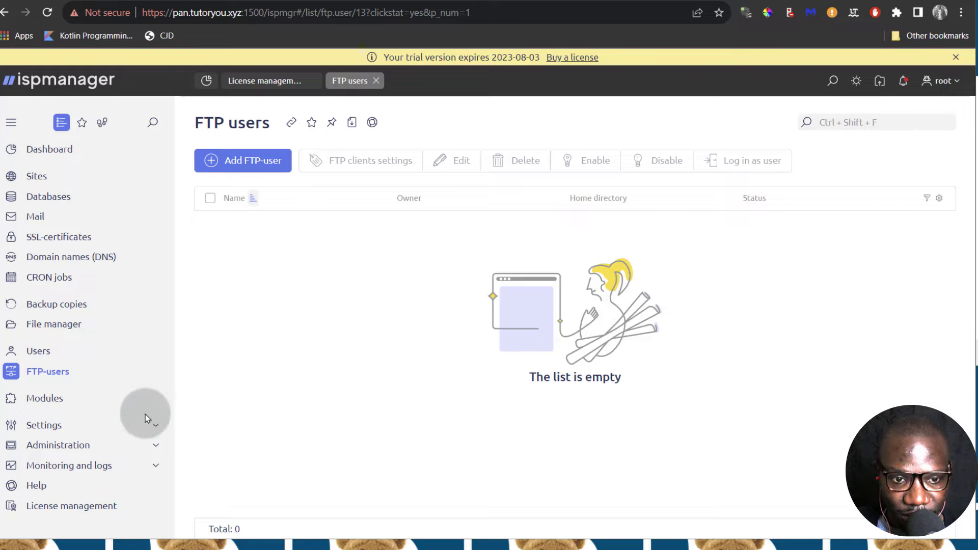
# - Examine the Modules catalogue, including the antivirus and integration modules and their licence prices
pyautogui.click(44, 401)
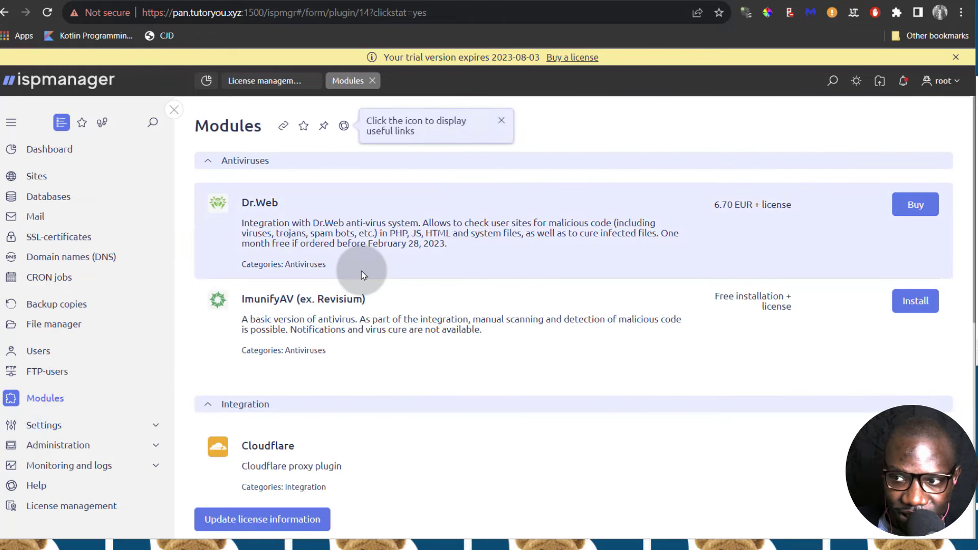
pyautogui.scroll(-4, 334, 334)
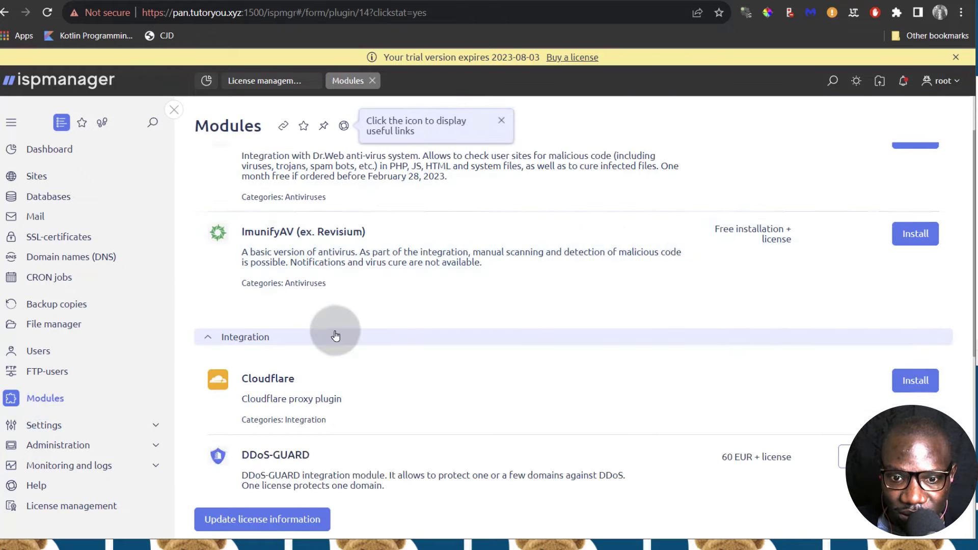
pyautogui.scroll(-3, 387, 371)
pyautogui.scroll(7, 372, 372)
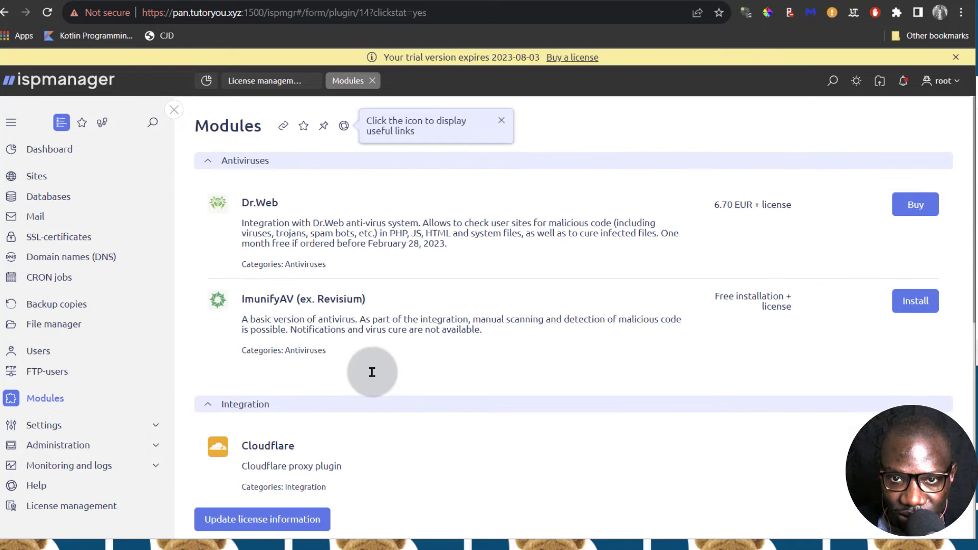
pyautogui.scroll(-8, 282, 331)
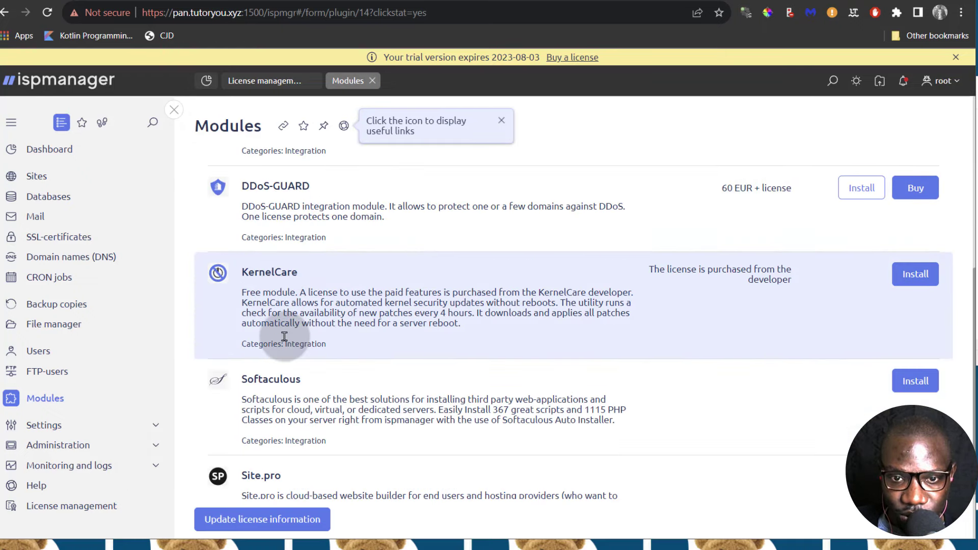
pyautogui.scroll(8, 298, 419)
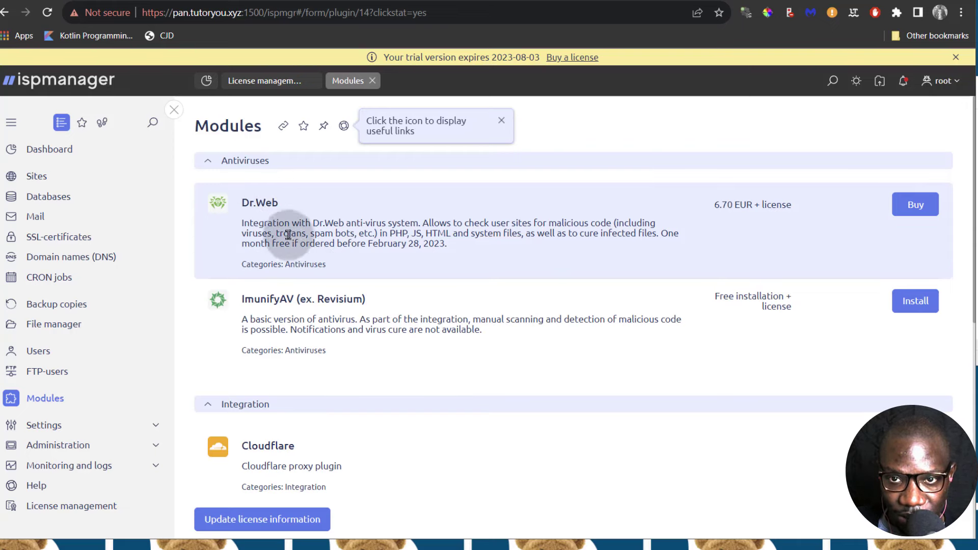
pyautogui.scroll(-8, 301, 315)
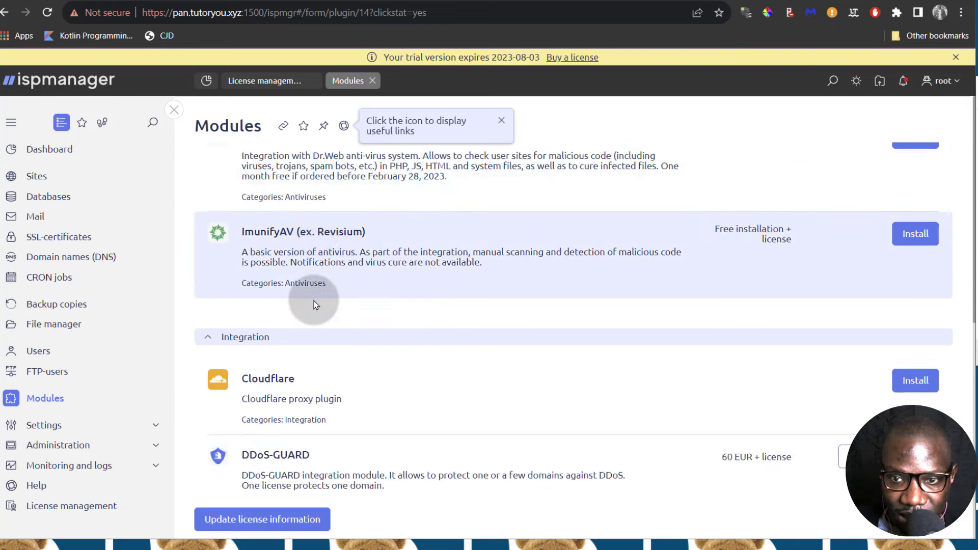
pyautogui.scroll(8, 291, 330)
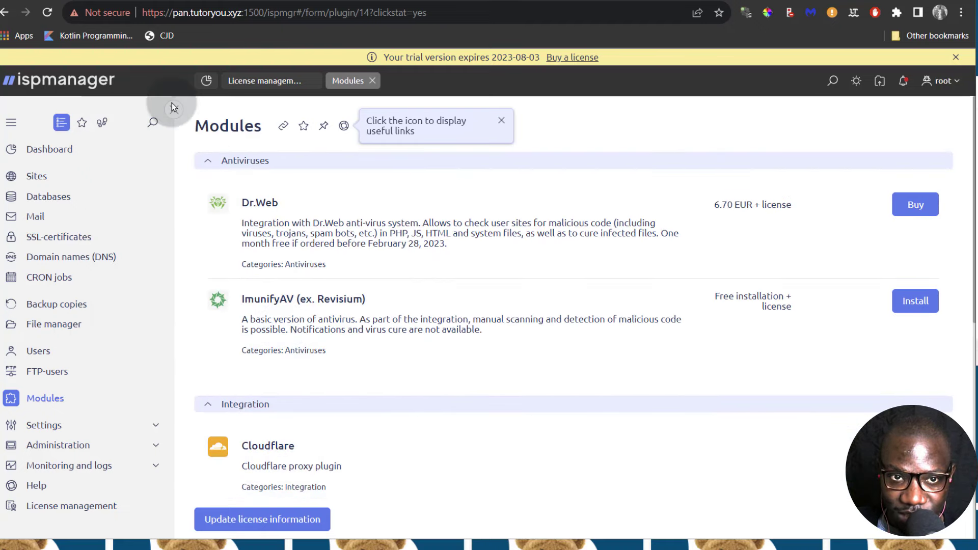
pyautogui.scroll(-3, 316, 318)
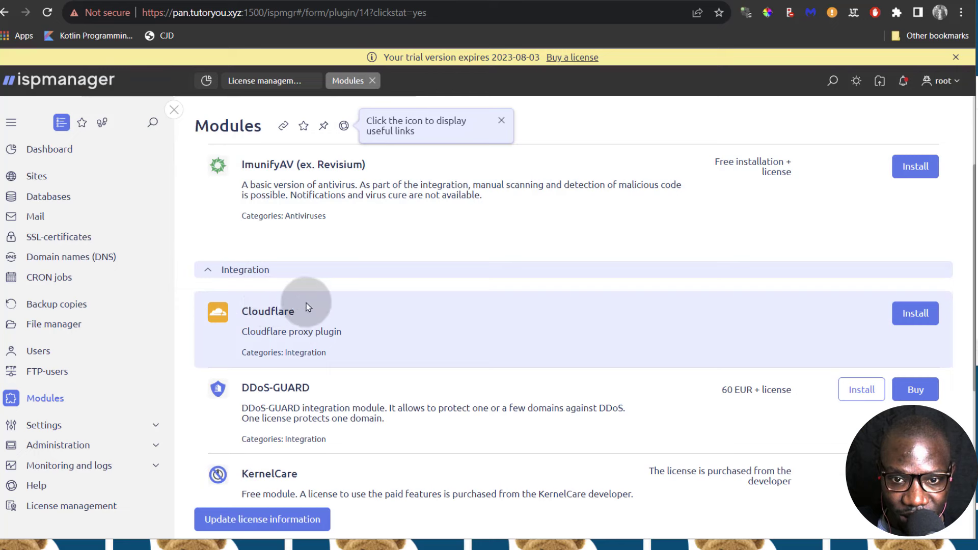
pyautogui.scroll(-3, 288, 395)
pyautogui.scroll(-3, 290, 393)
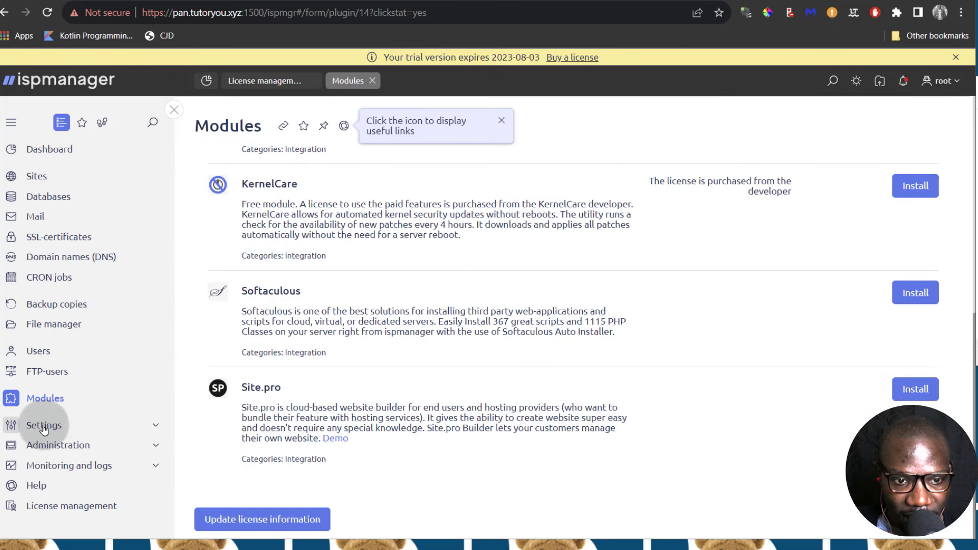
# - Select Enable HTTP/2 on the web-server settings form and review its remaining options without saving
pyautogui.click(43, 427)
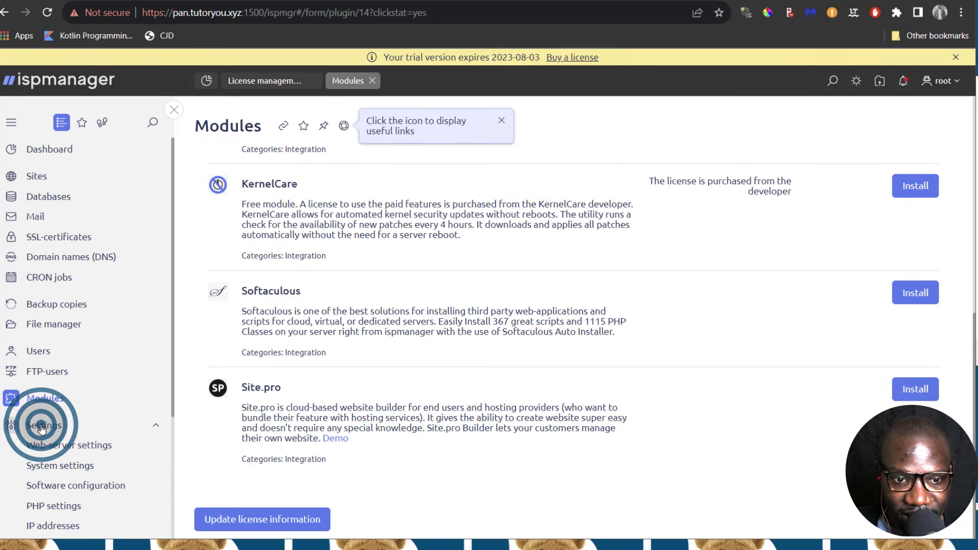
pyautogui.scroll(-3, 94, 376)
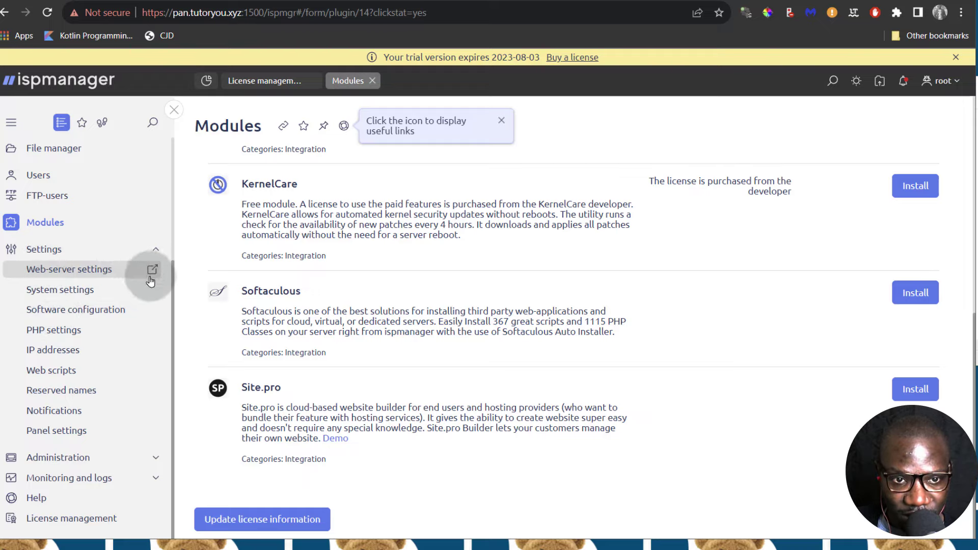
pyautogui.click(65, 271)
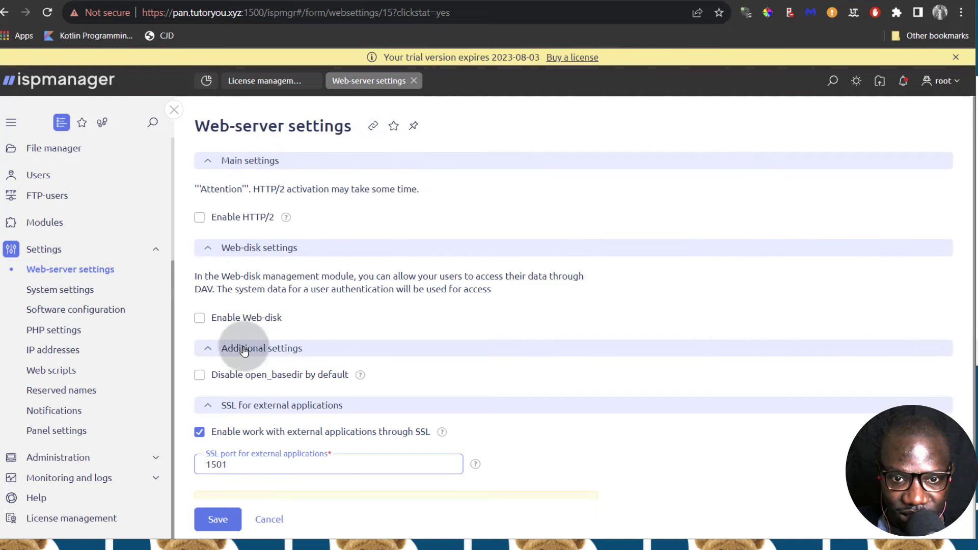
pyautogui.click(199, 217)
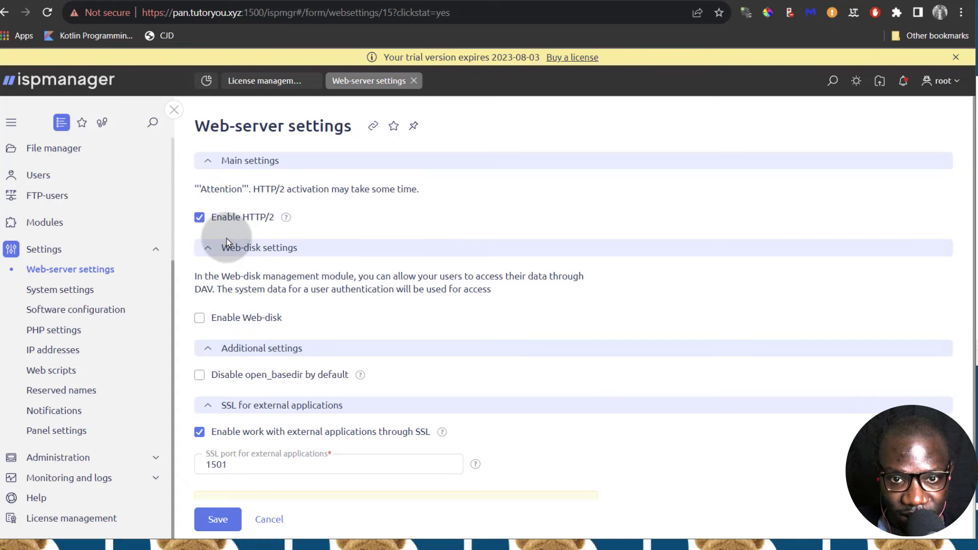
pyautogui.scroll(-1, 339, 326)
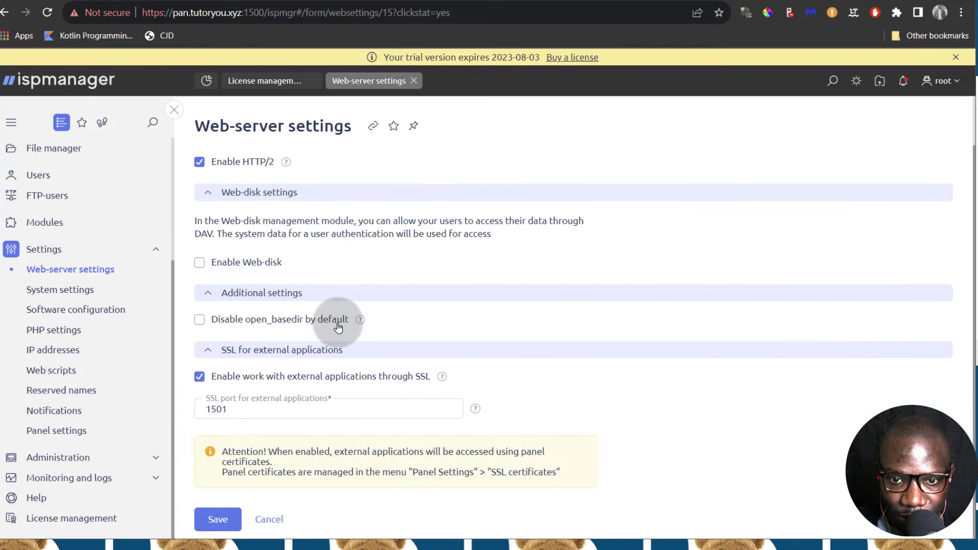
pyautogui.scroll(1, 413, 379)
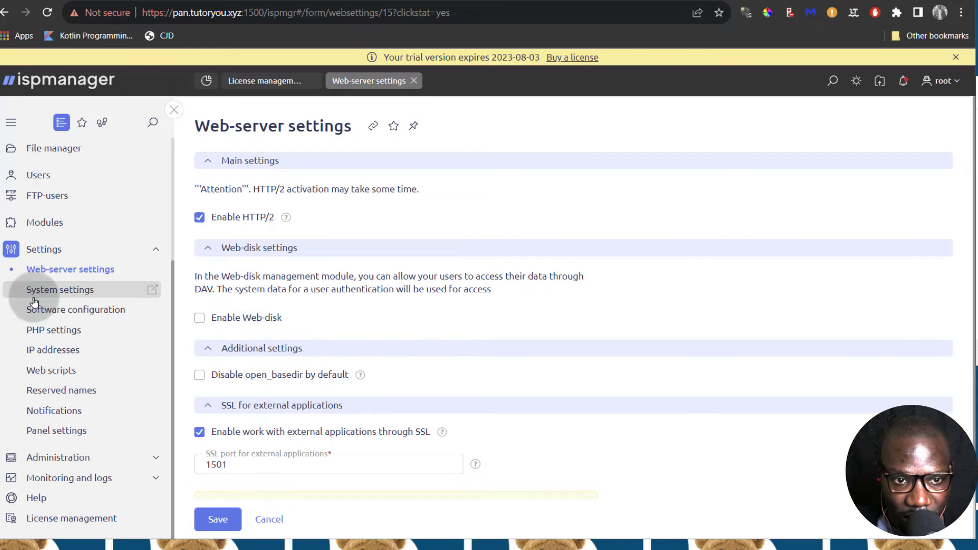
# - Open the system settings and highlight the hostname in the Server name field
pyautogui.click(66, 294)
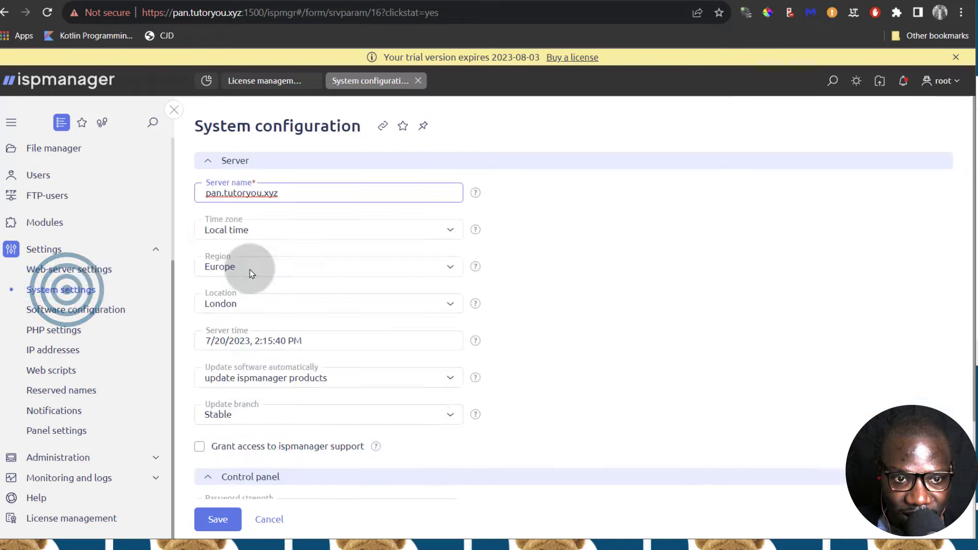
pyautogui.moveTo(296, 195); pyautogui.dragTo(193, 196)
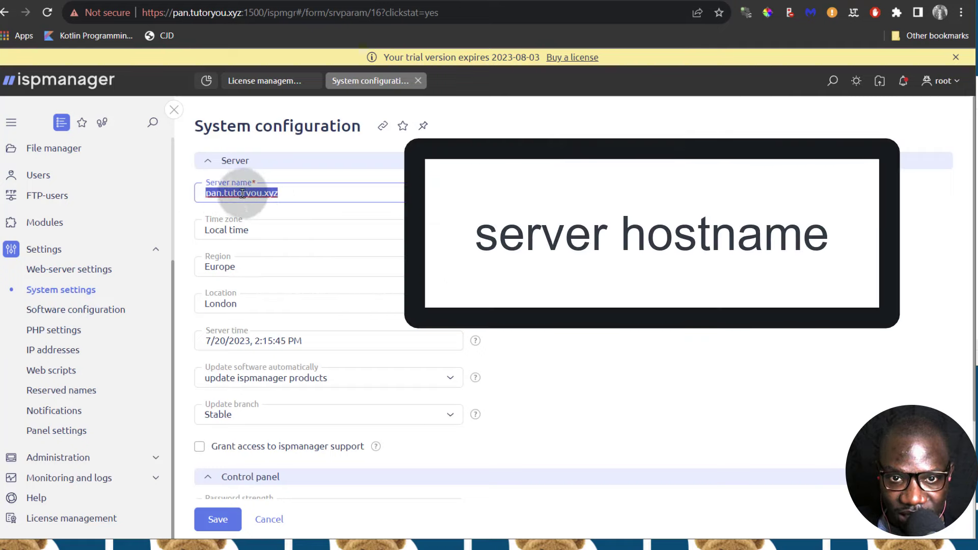
pyautogui.click(285, 191)
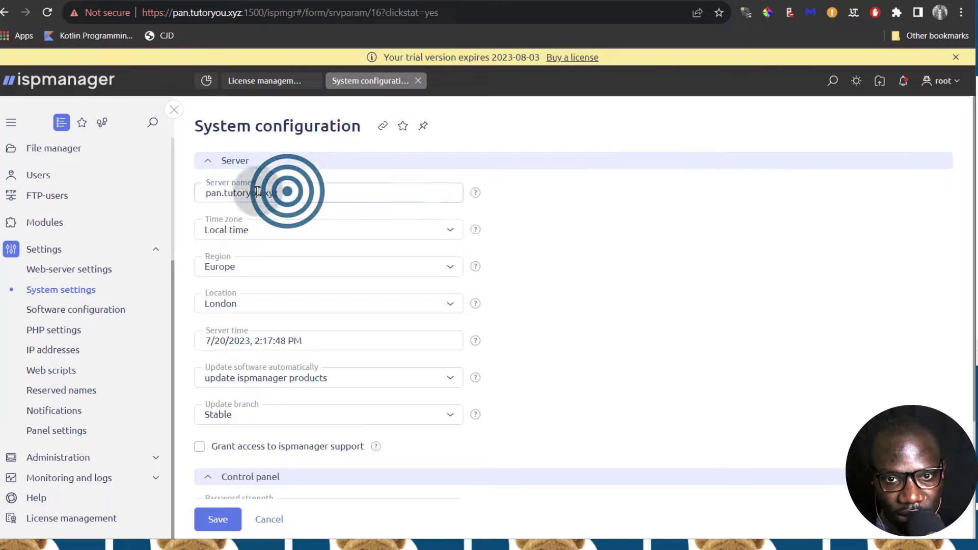
pyautogui.doubleClick(257, 191)
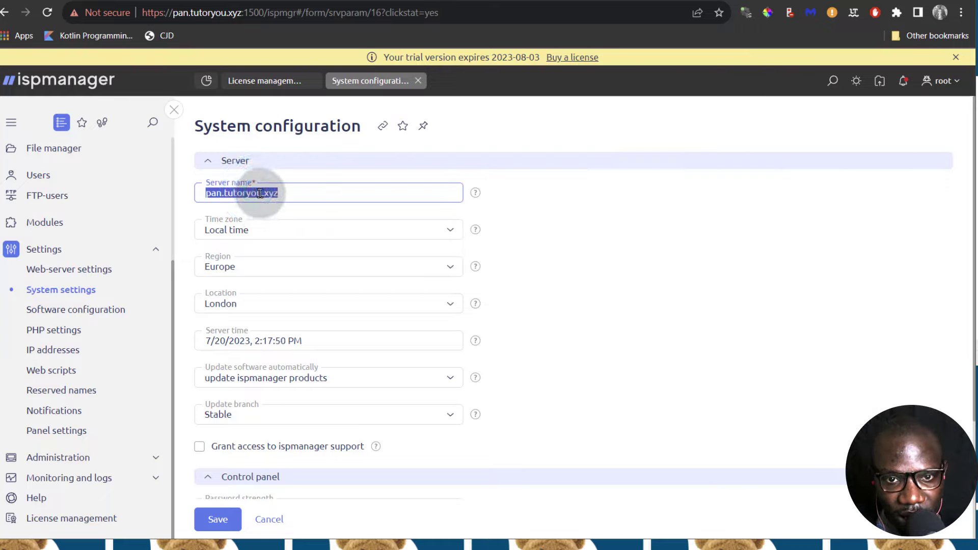
pyautogui.doubleClick(292, 189)
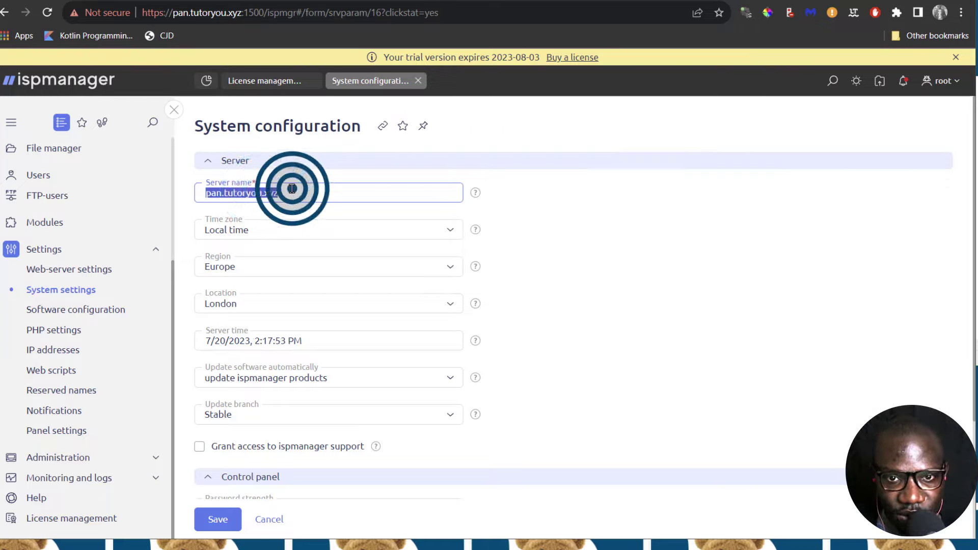
# - Review the server name, server time and available time zone options in the system configuration
pyautogui.click(236, 192)
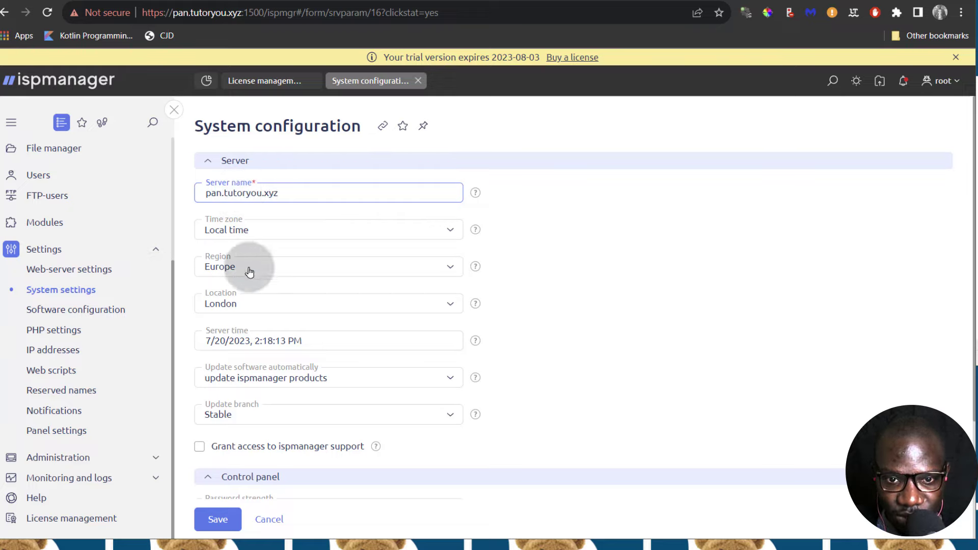
pyautogui.scroll(-2, 241, 311)
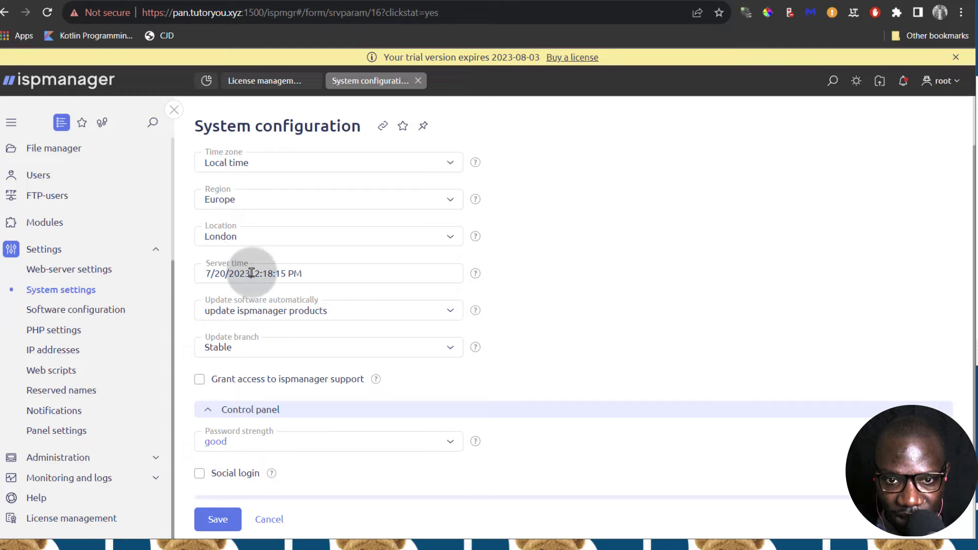
pyautogui.click(269, 273)
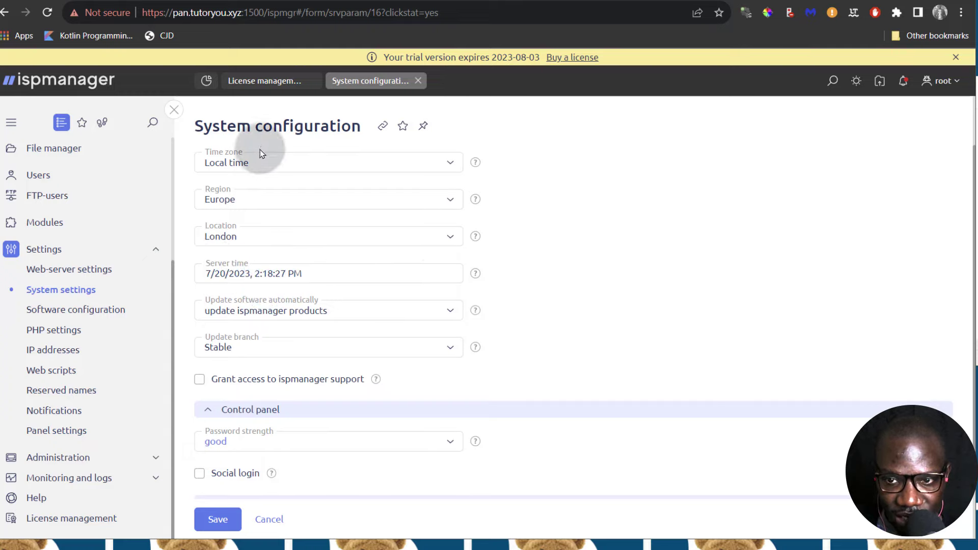
pyautogui.click(255, 164)
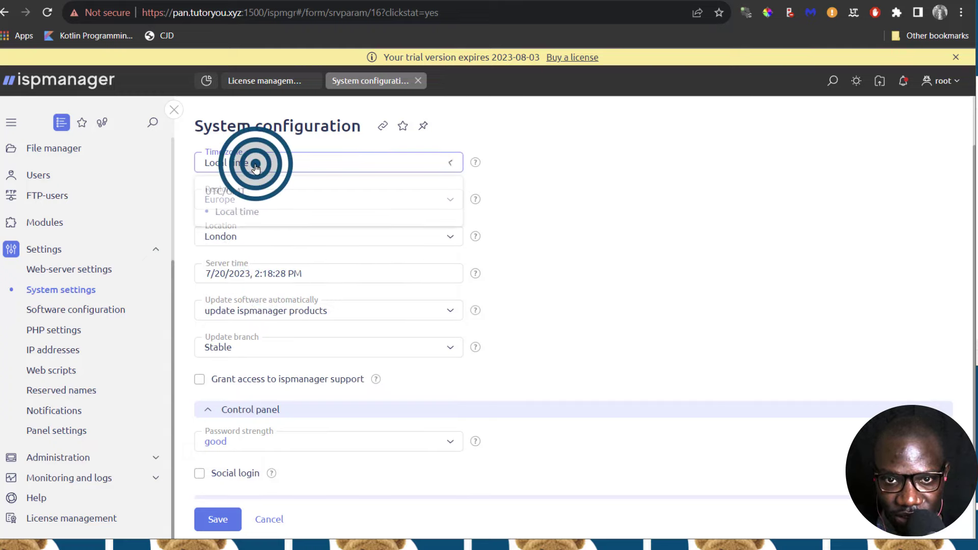
pyautogui.click(182, 221)
pyautogui.scroll(-1, 182, 222)
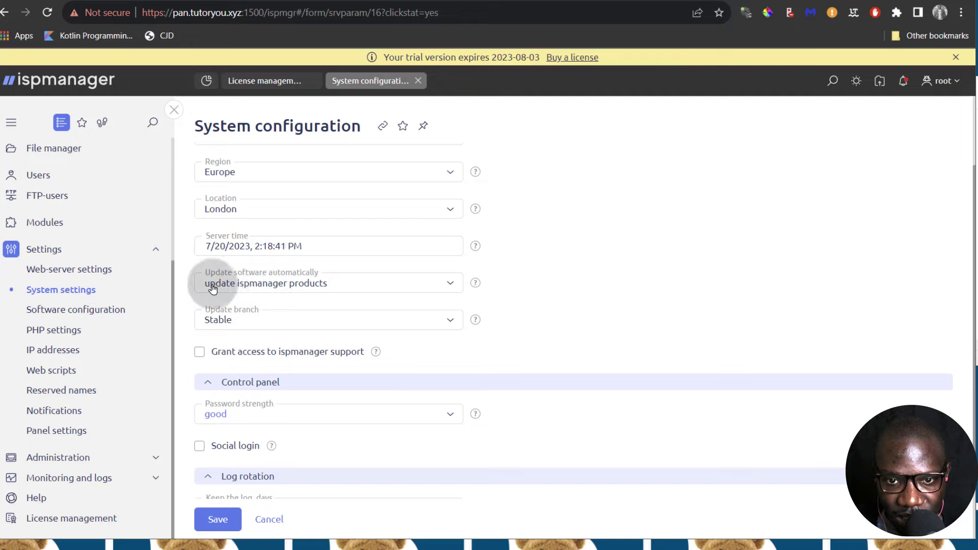
# - Set automatic software updates to update all the system packages and check the Update branch options
pyautogui.click(338, 283)
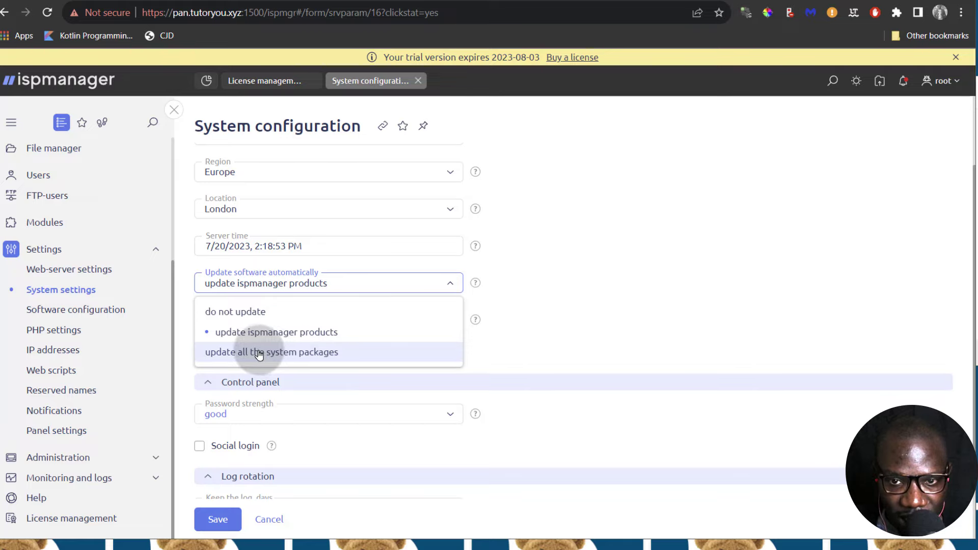
pyautogui.click(540, 322)
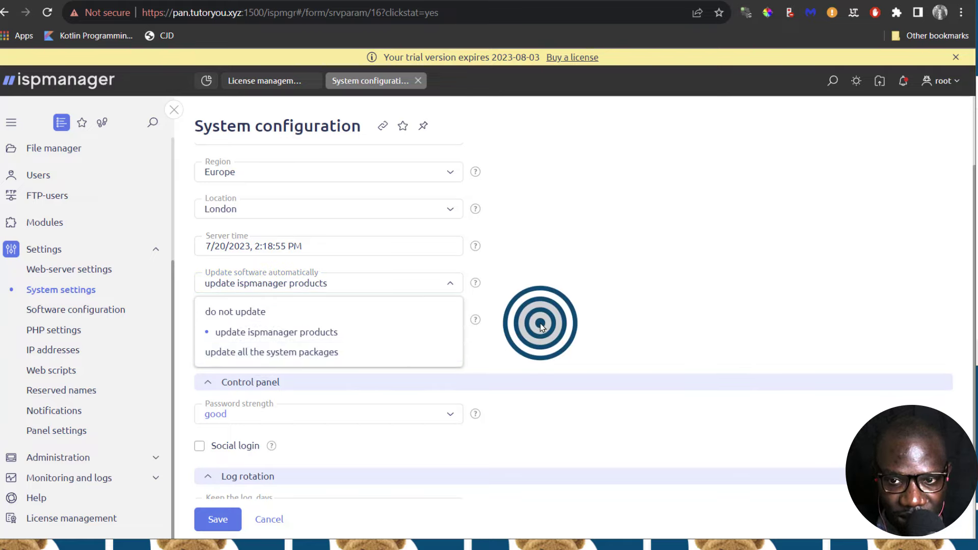
pyautogui.click(308, 281)
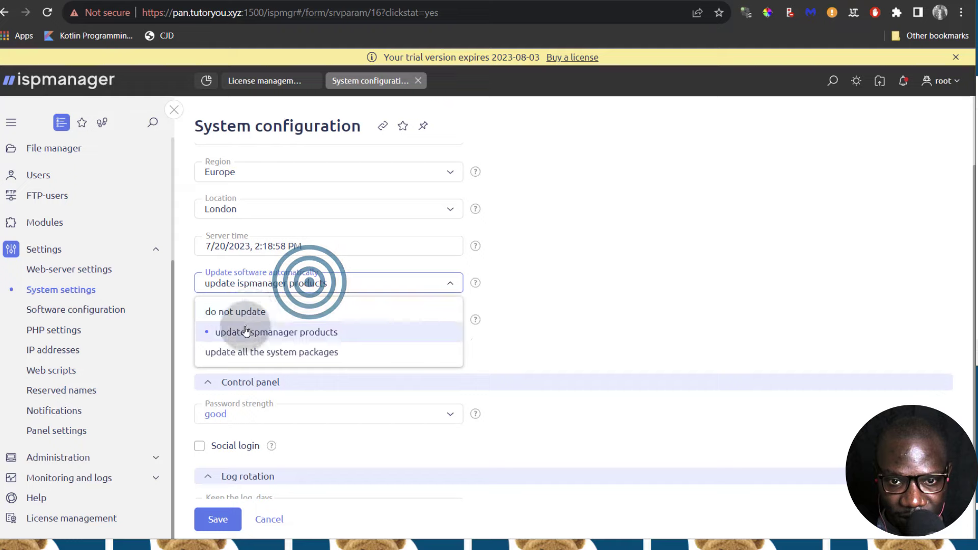
pyautogui.click(236, 354)
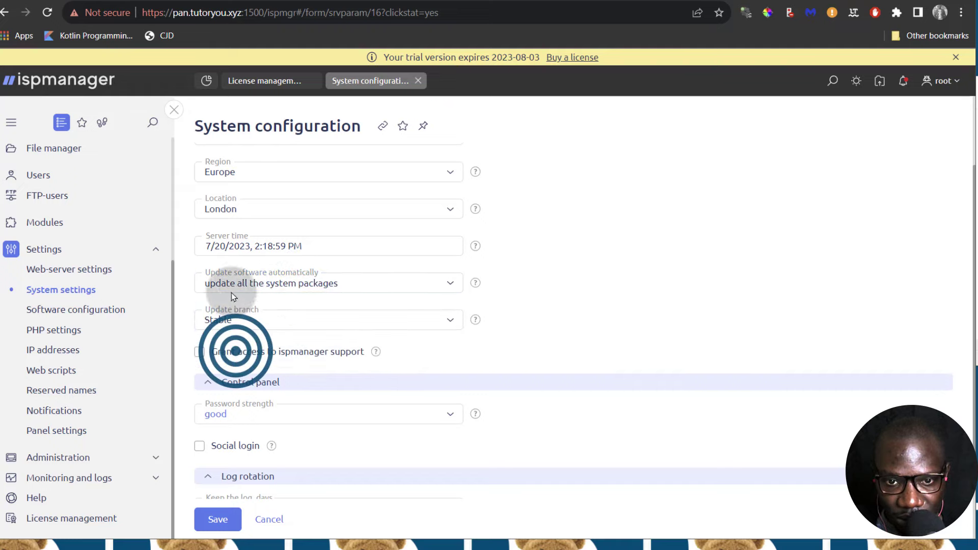
pyautogui.click(249, 321)
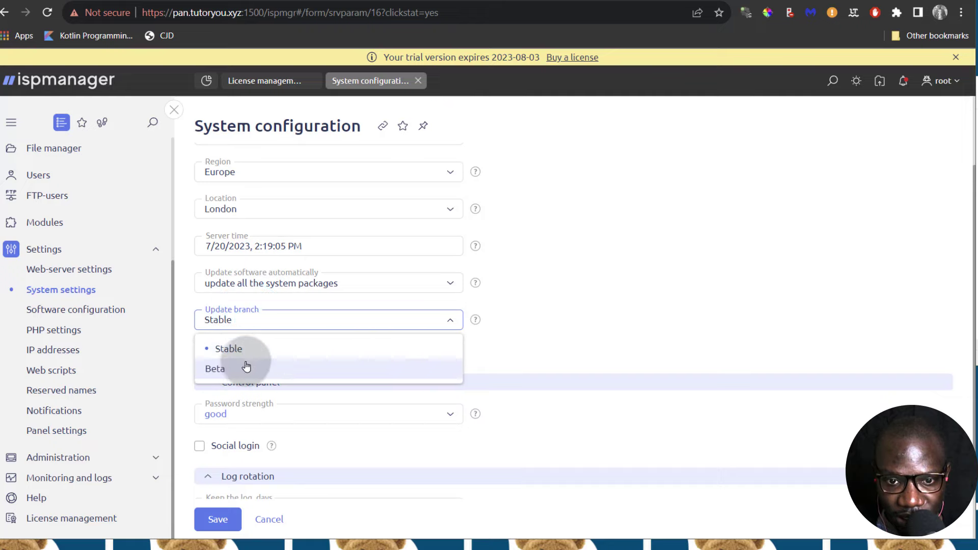
pyautogui.click(175, 331)
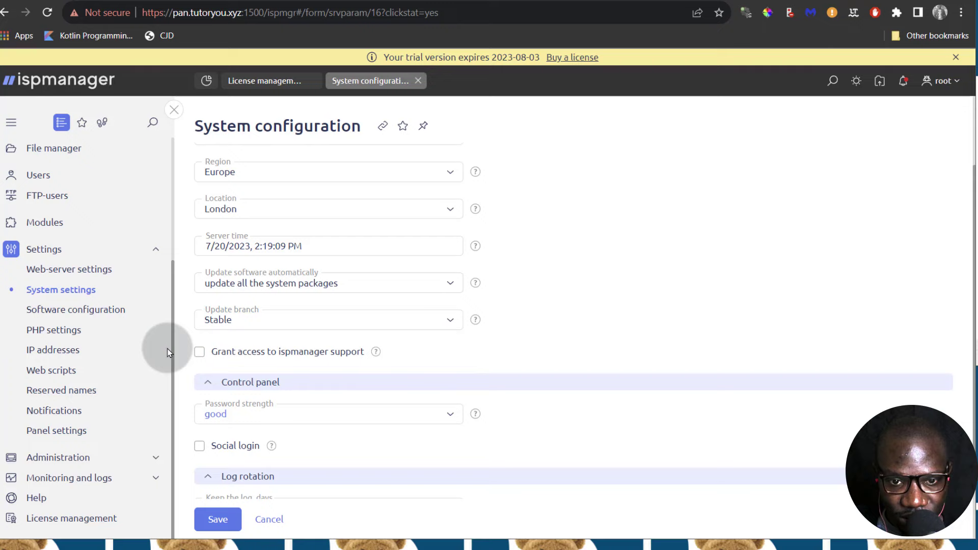
# - Set the control panel password strength to strong and check the log retention setting under Log rotation
pyautogui.scroll(-2, 183, 352)
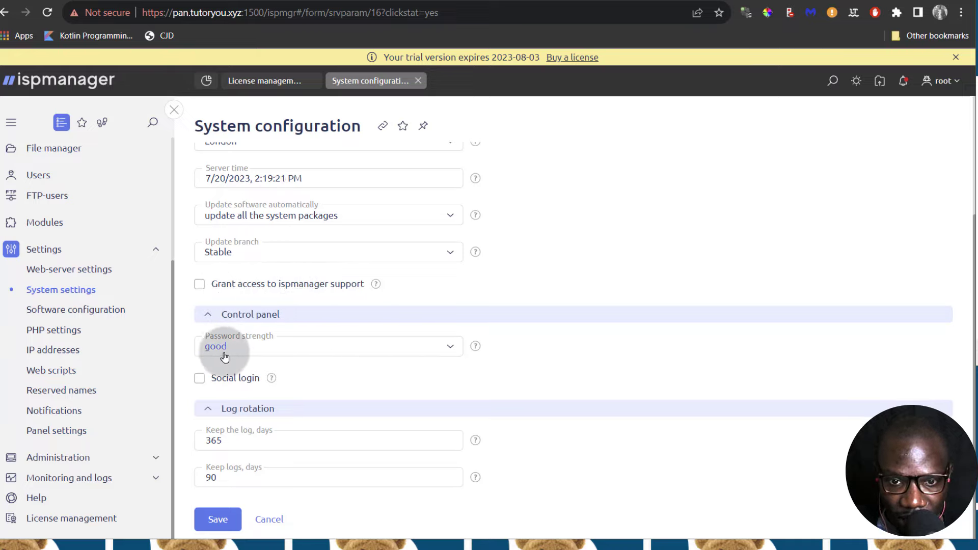
pyautogui.click(248, 348)
pyautogui.click(224, 436)
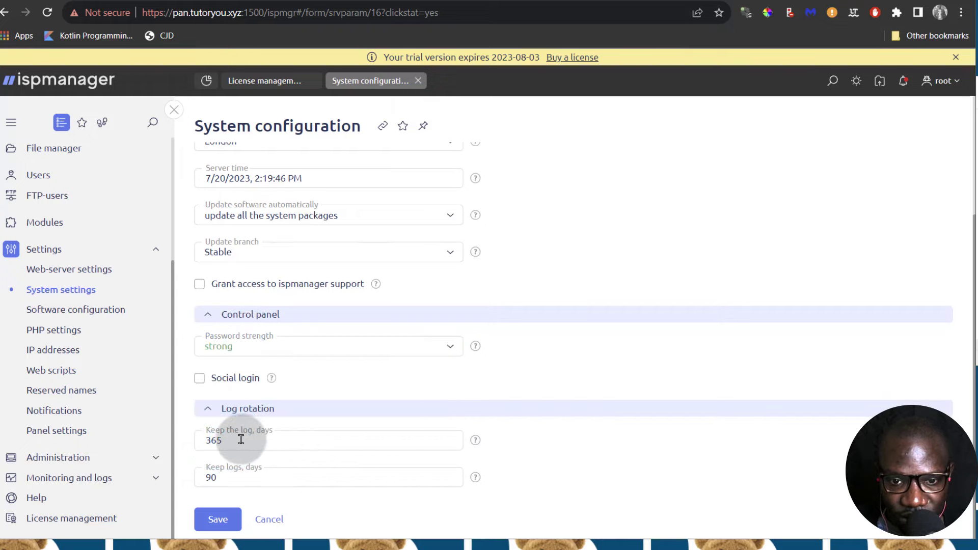
pyautogui.click(240, 439)
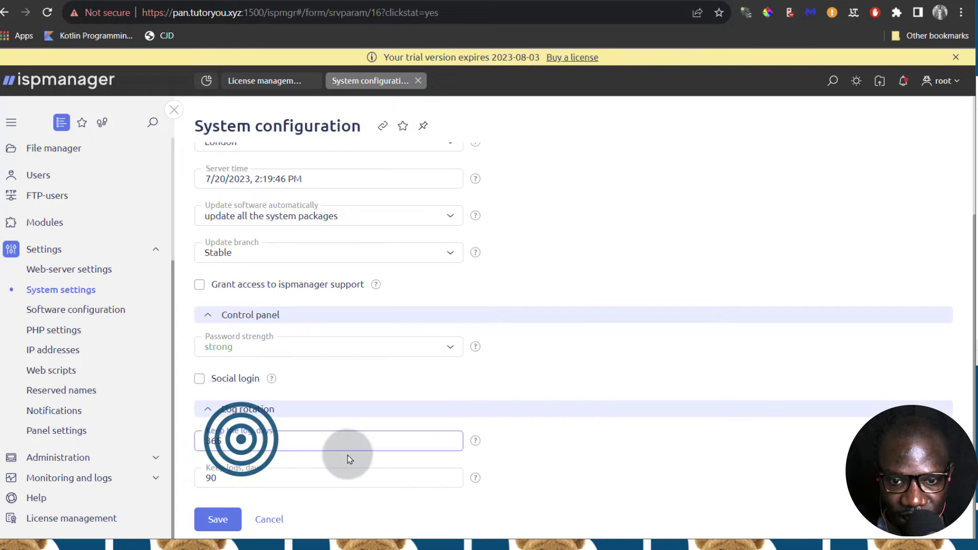
pyautogui.click(392, 459)
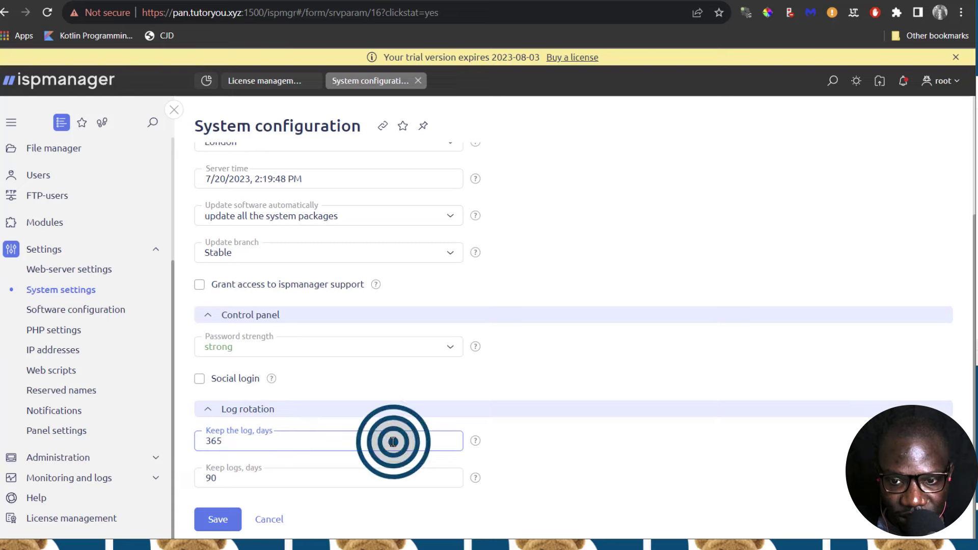
# - Open the software configuration and examine the whole package list with its status and installed versions
pyautogui.click(85, 311)
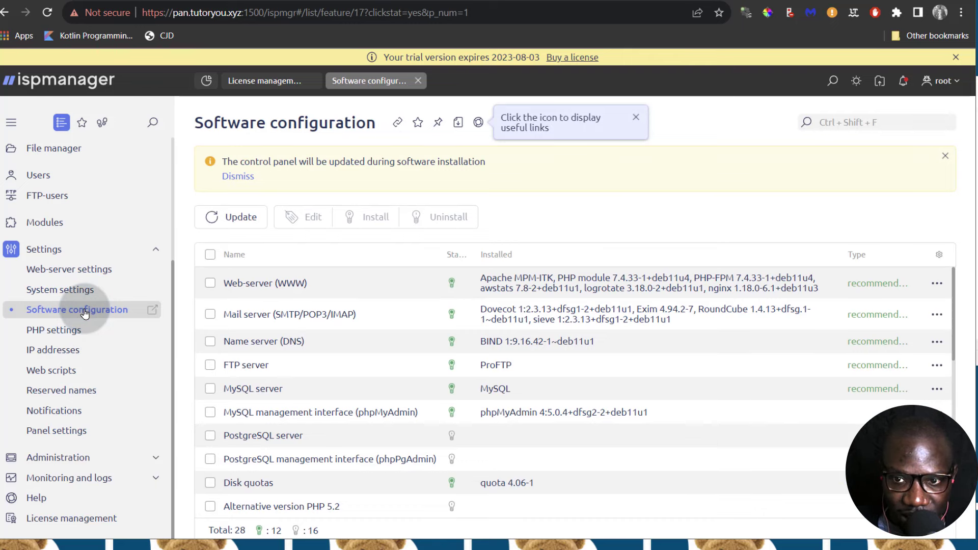
pyautogui.click(218, 286)
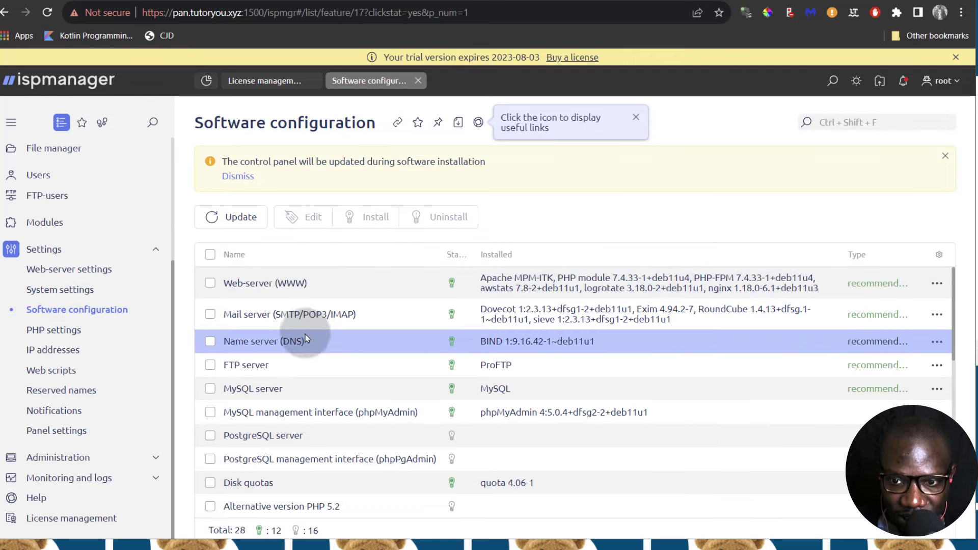
pyautogui.scroll(-8, 304, 335)
pyautogui.scroll(8, 298, 344)
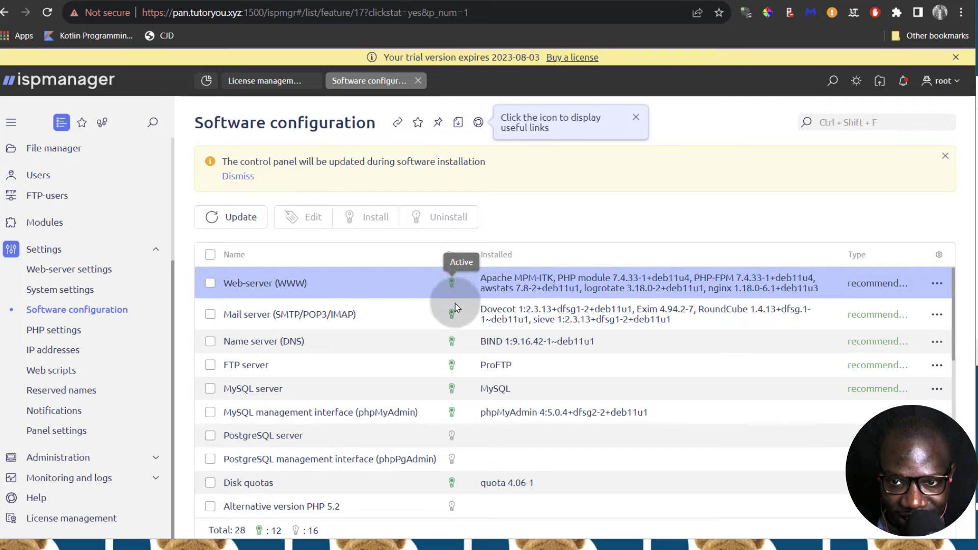
pyautogui.scroll(-2, 465, 425)
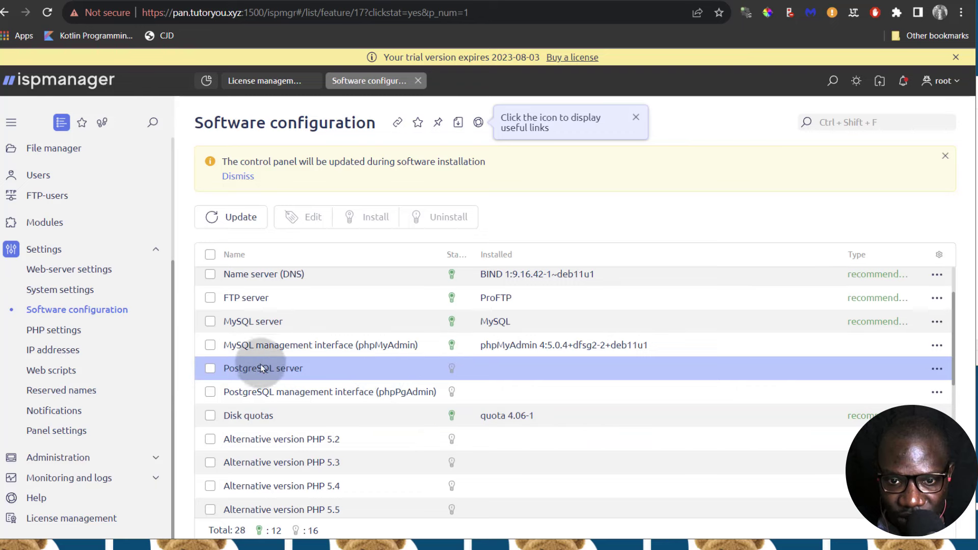
pyautogui.scroll(2, 262, 367)
pyautogui.scroll(-5, 268, 403)
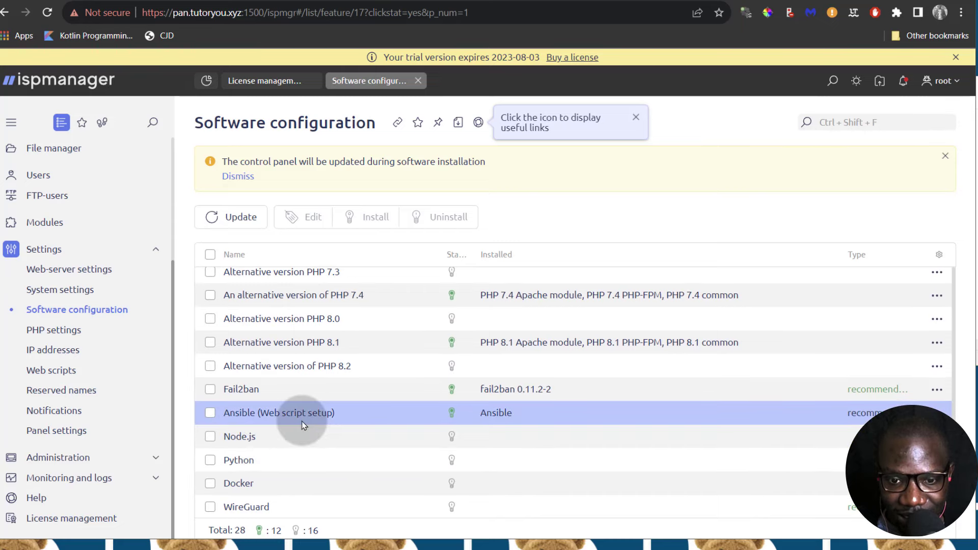
pyautogui.scroll(10, 248, 448)
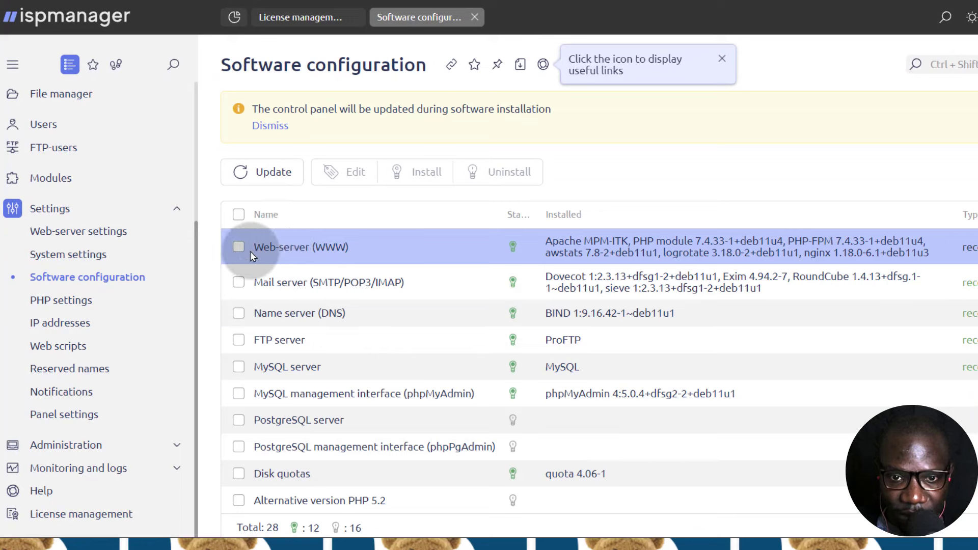
# - Open the Web-server (WWW) configuration for editing and set Apache to do not use, with Nginx enabled
pyautogui.click(239, 248)
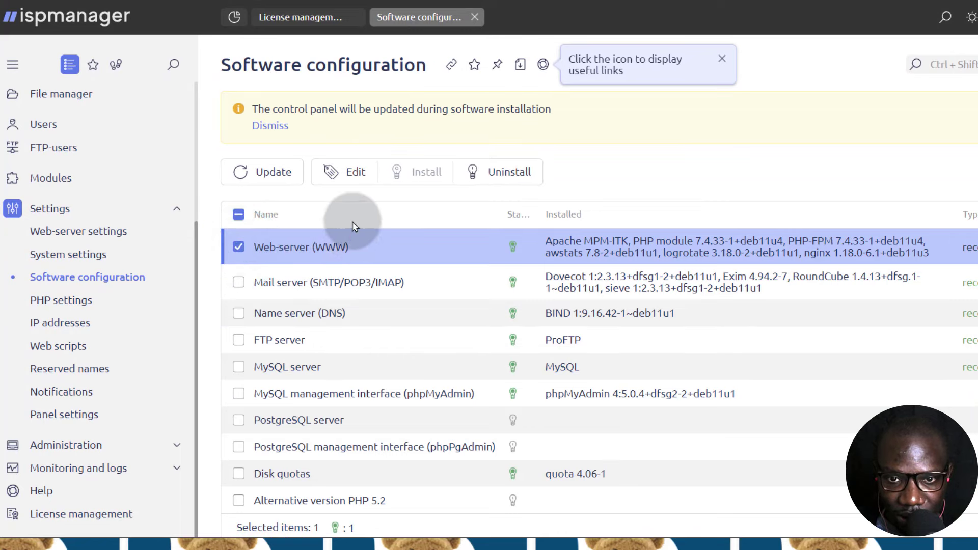
pyautogui.click(356, 173)
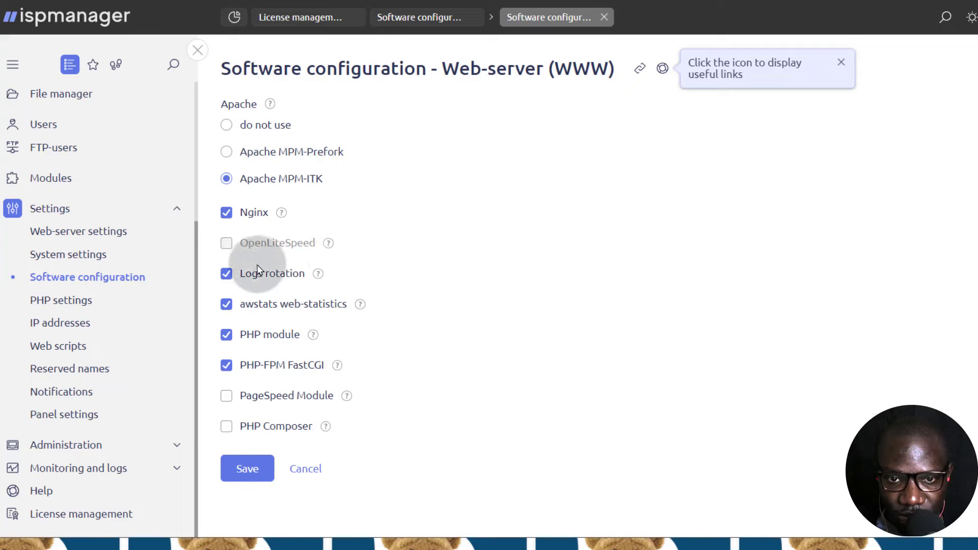
pyautogui.click(227, 214)
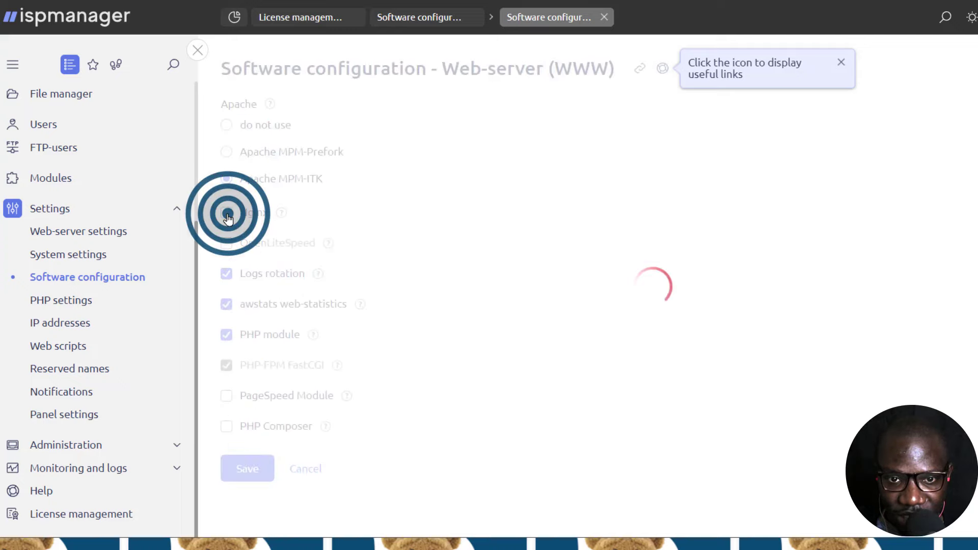
pyautogui.click(227, 124)
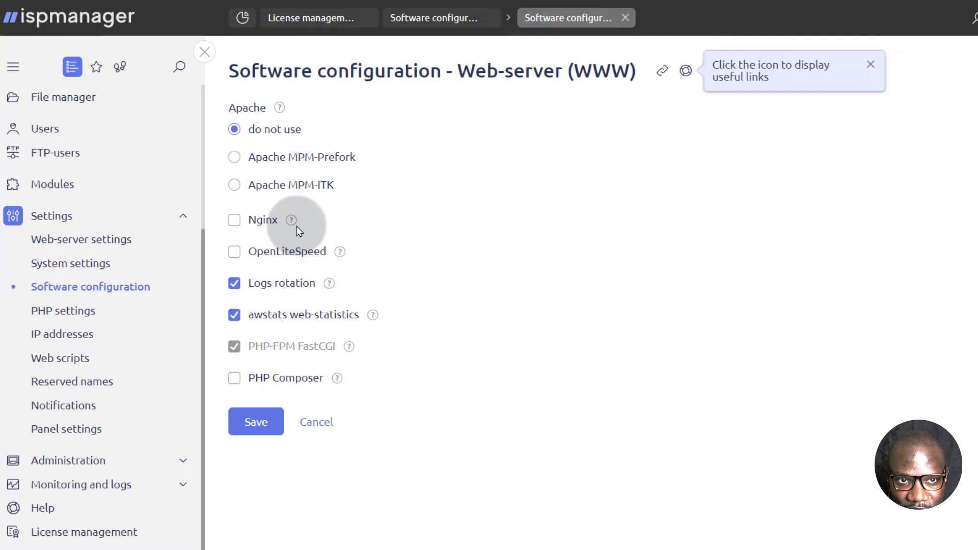
pyautogui.click(235, 221)
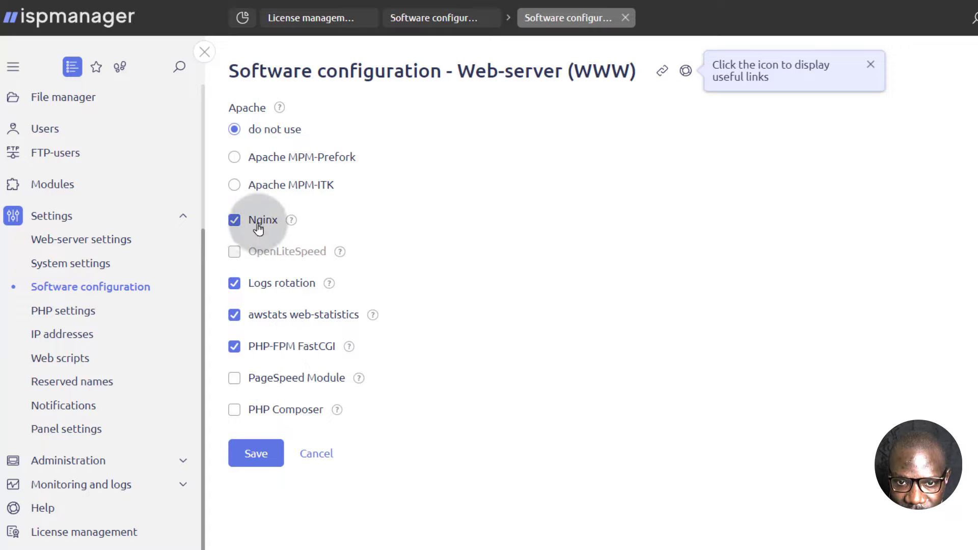
# - Enable the PageSpeed Module, switch Apache back to Apache MPM-ITK and close the web-server form without saving
pyautogui.click(234, 378)
pyautogui.moveTo(361, 379)
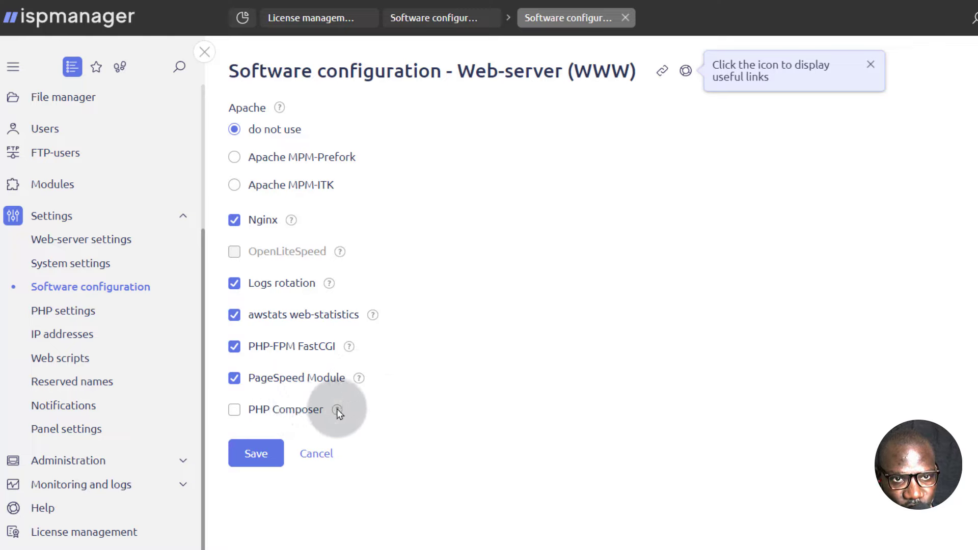
pyautogui.moveTo(337, 409)
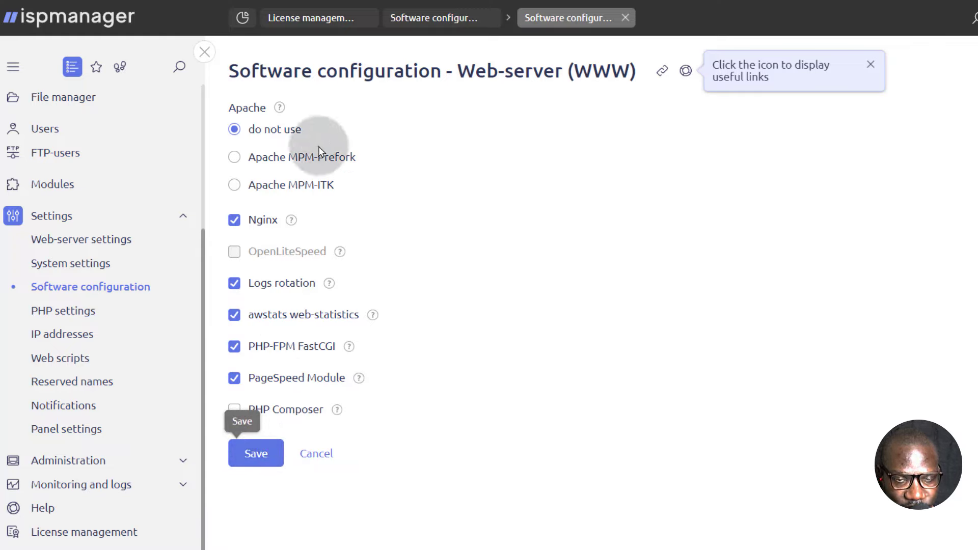
pyautogui.click(261, 186)
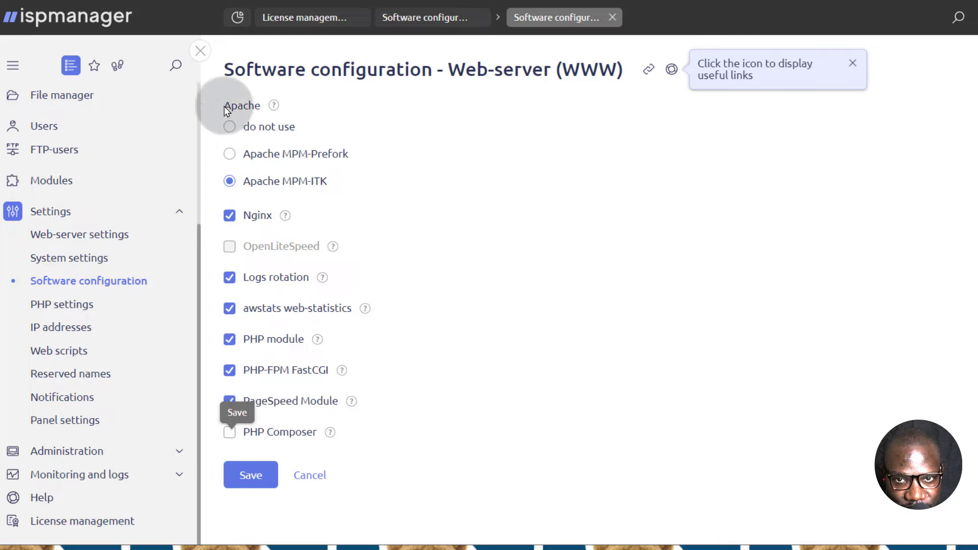
pyautogui.click(200, 51)
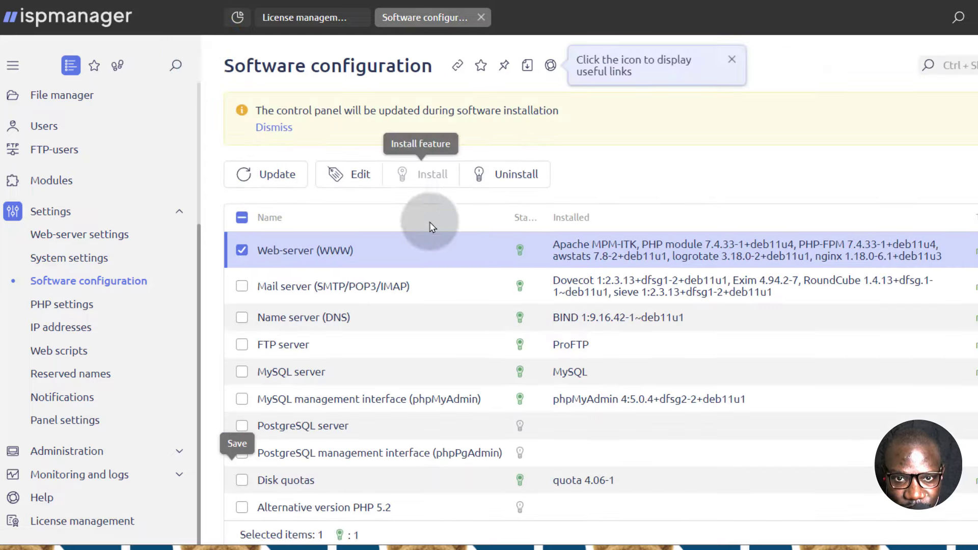
# - Deselect Web-server (WWW) and open the Name server (DNS) configuration to review its DNS options
pyautogui.scroll(-2, 316, 294)
pyautogui.scroll(2, 284, 295)
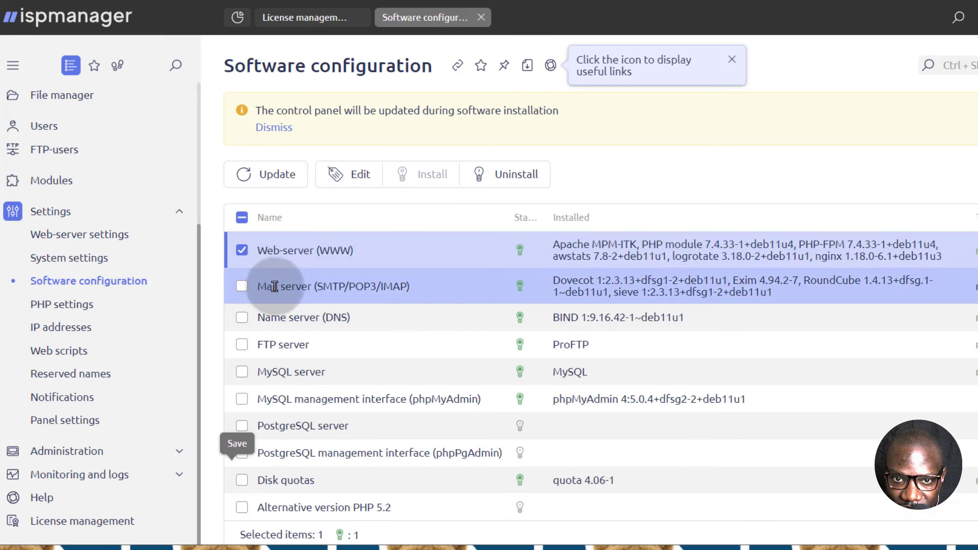
pyautogui.click(242, 250)
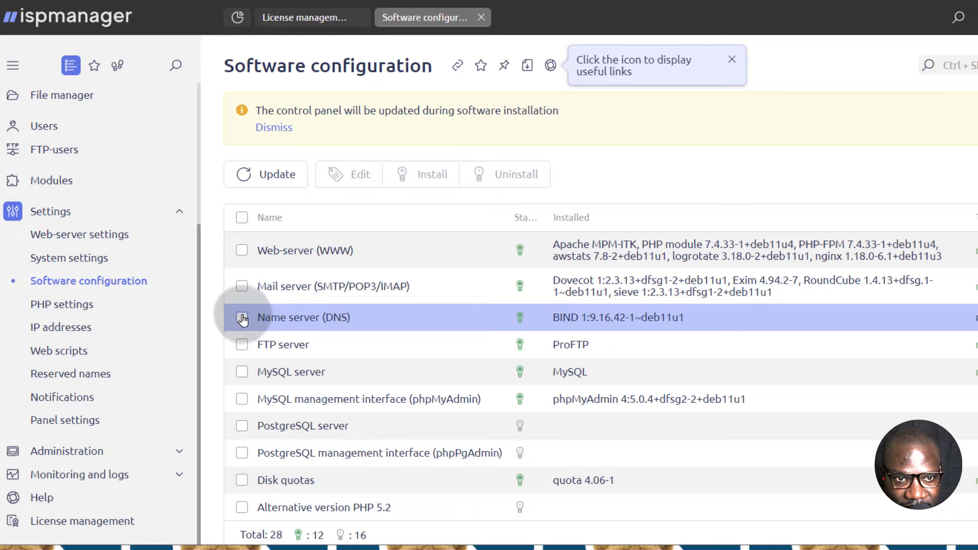
pyautogui.click(243, 319)
pyautogui.click(360, 175)
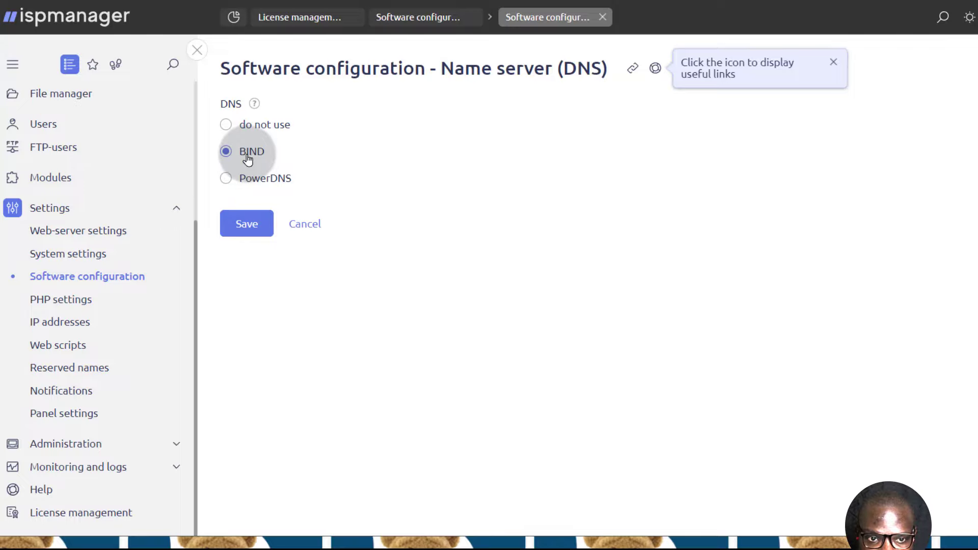
# - Open the PHP settings and look over the list of PHP versions and their status
pyautogui.click(153, 300)
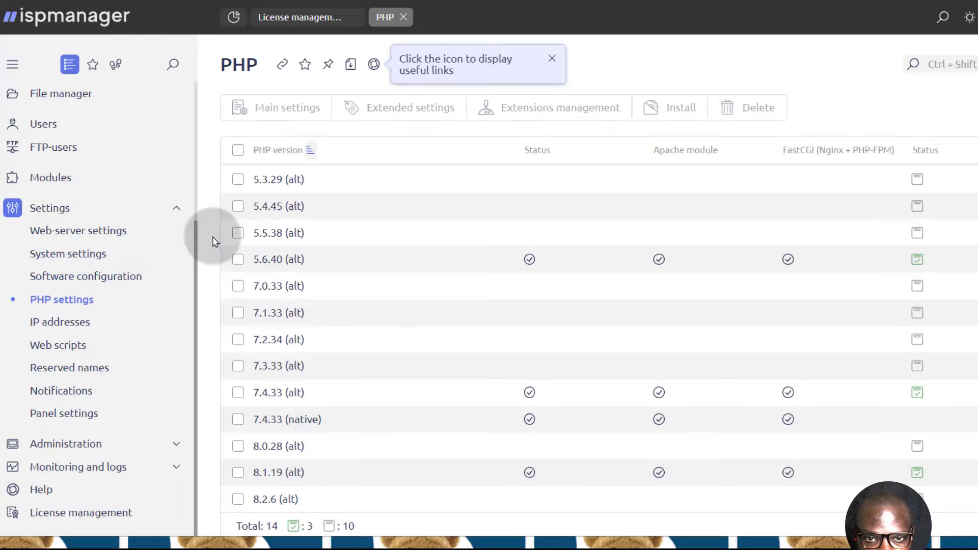
pyautogui.scroll(-1, 303, 307)
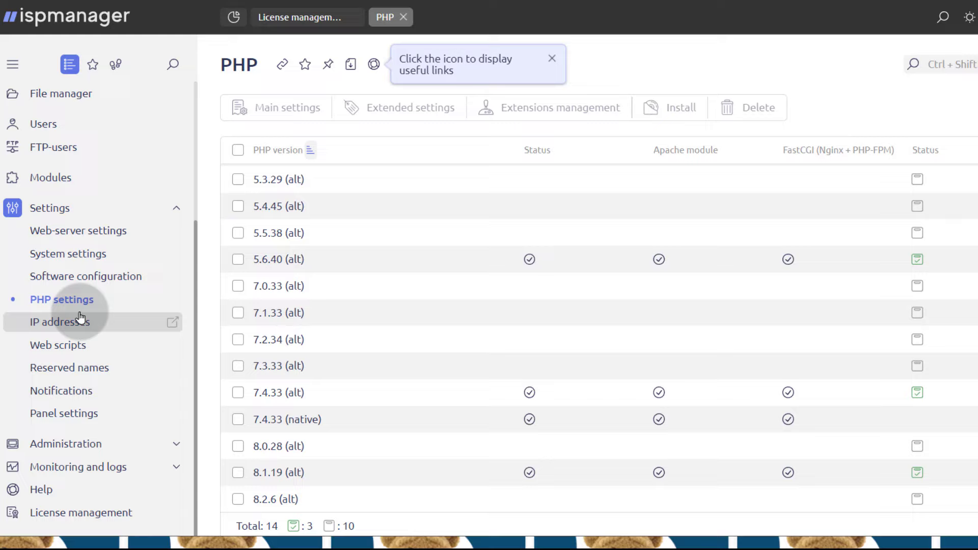
# - Open the software configuration and uninstall the Alternative version PHP 5.6 package, confirming its deletion
pyautogui.click(62, 277)
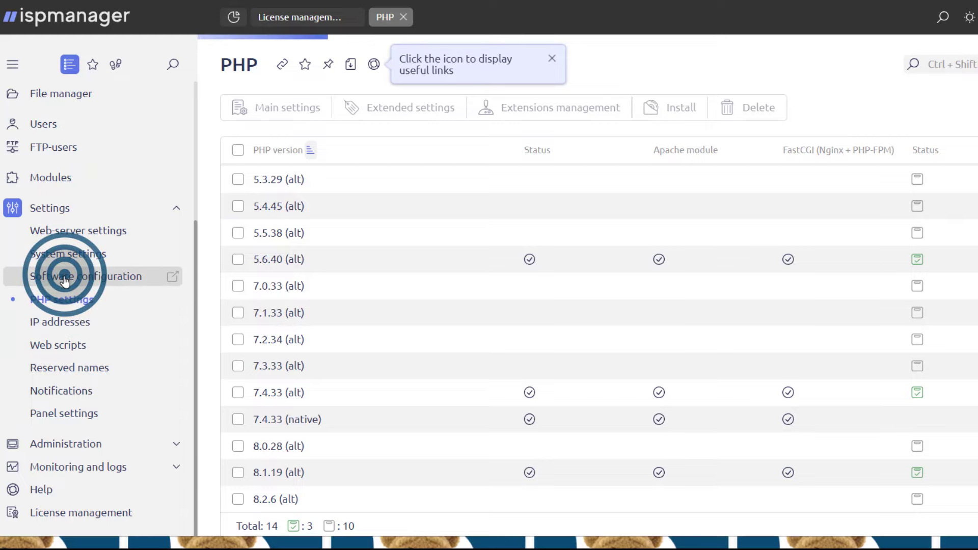
pyautogui.scroll(-5, 316, 366)
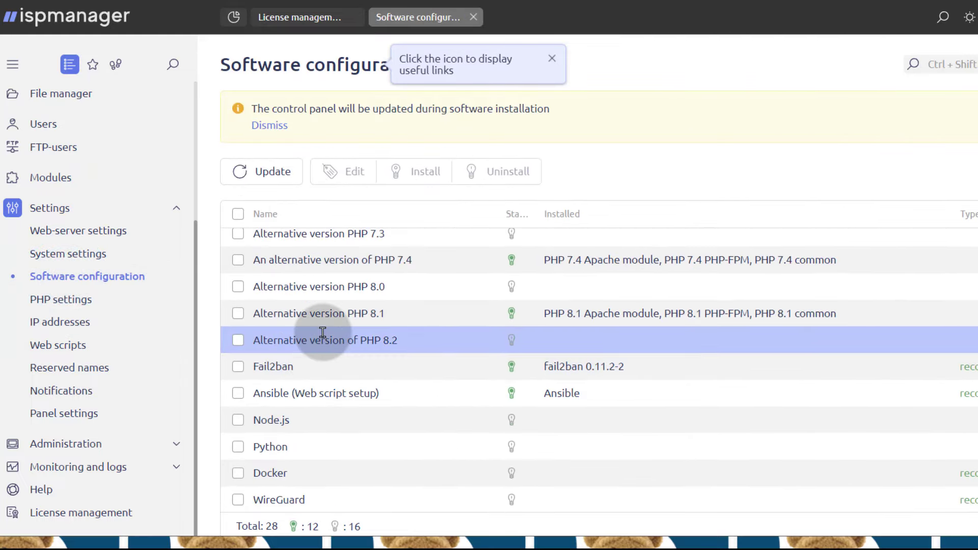
pyautogui.scroll(5, 332, 357)
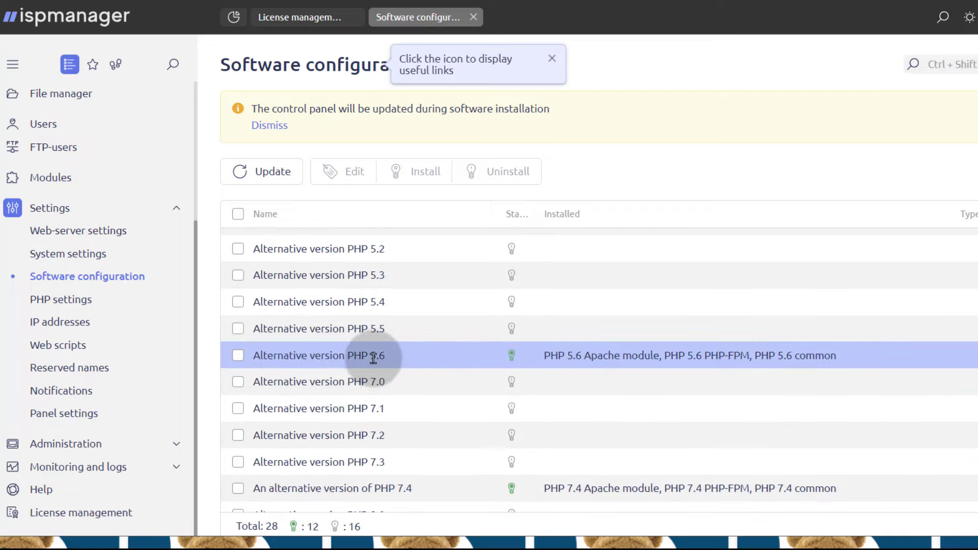
pyautogui.click(511, 356)
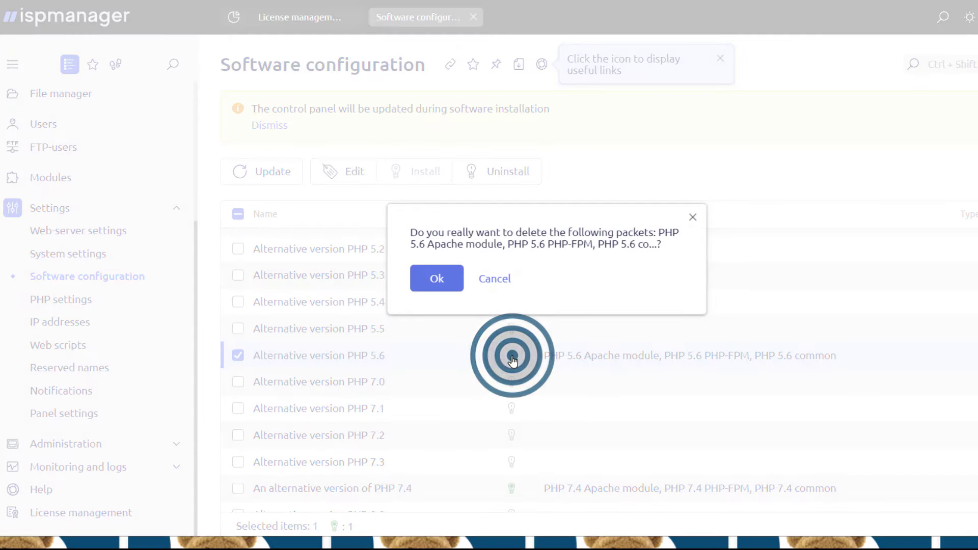
pyautogui.click(436, 281)
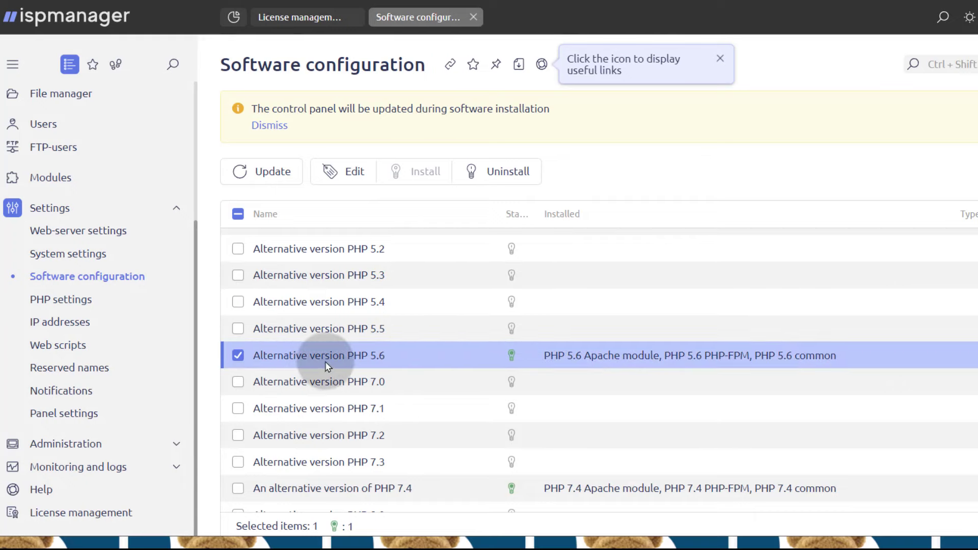
# - Look through the rest of the software list, including Fail2ban, Node.js, Python, Docker and WireGuard
pyautogui.scroll(-5, 545, 409)
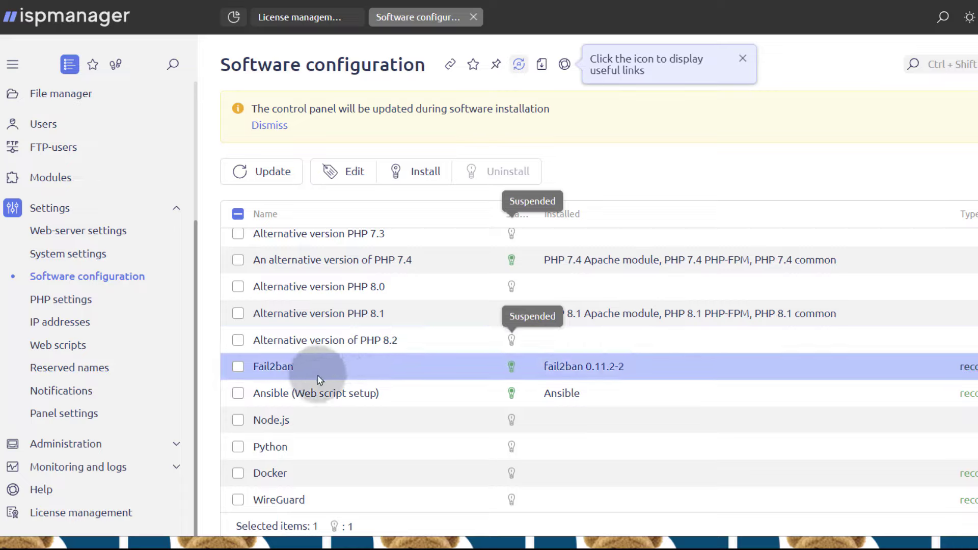
pyautogui.click(301, 490)
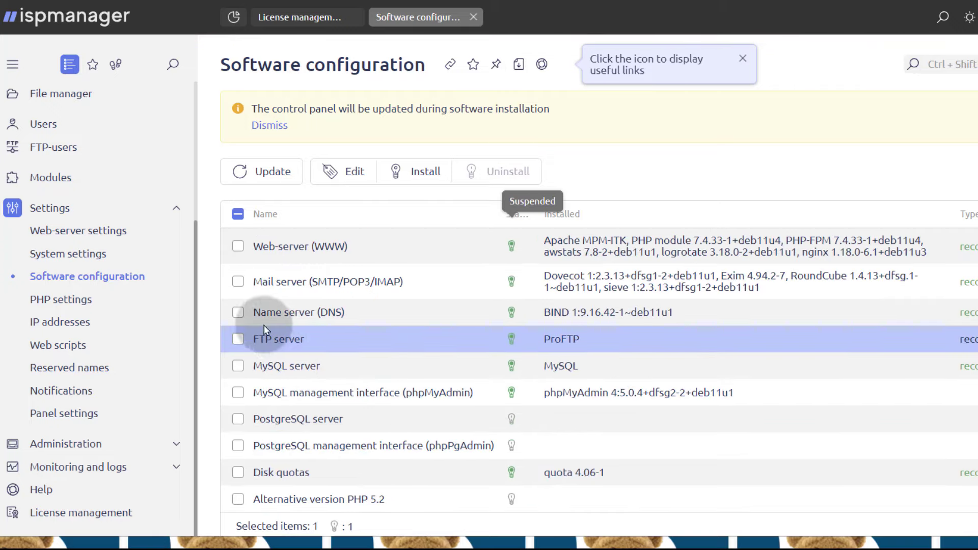
pyautogui.scroll(-4, 352, 472)
pyautogui.scroll(-5, 350, 471)
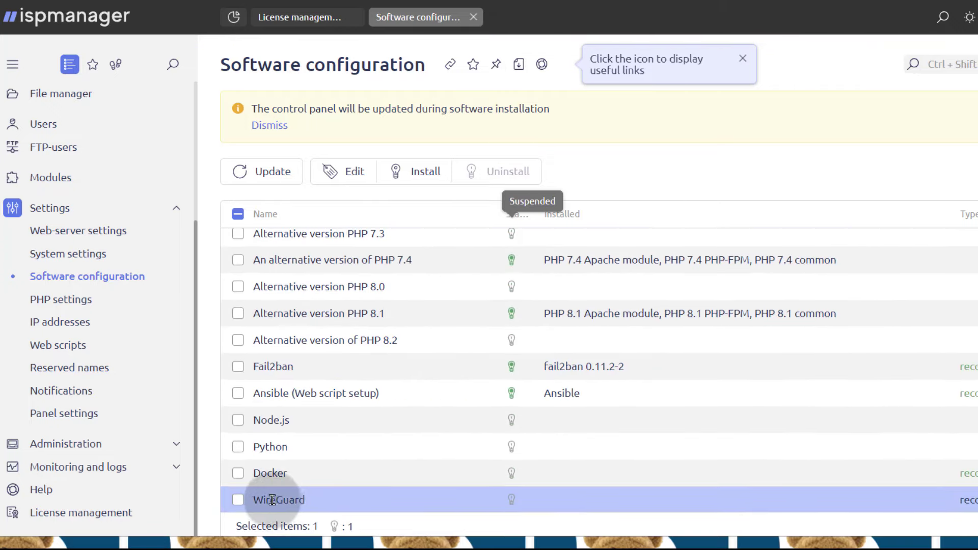
# - Open the PHP settings and review the main settings of version 8.1.19 (alt), first alone and then together with 7.4.33 (alt)
pyautogui.click(62, 300)
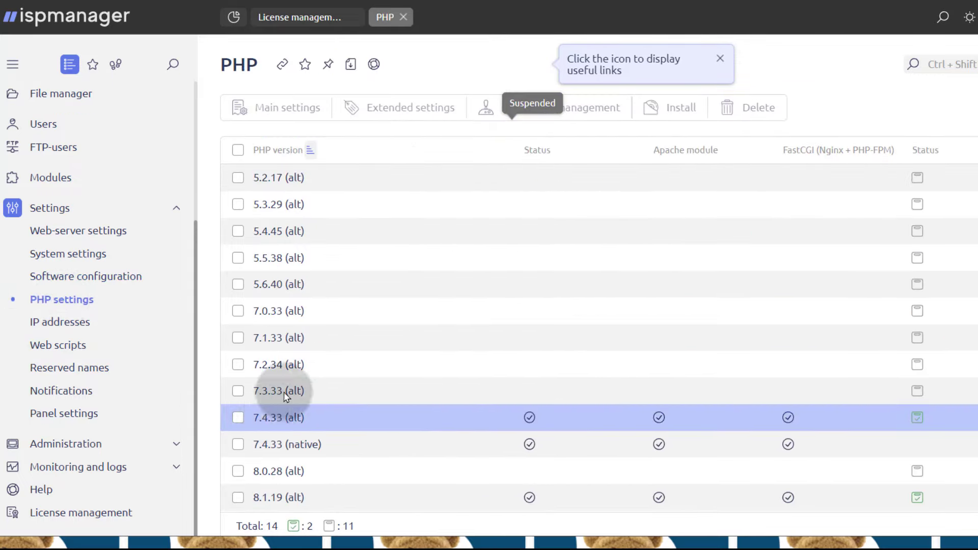
pyautogui.scroll(-1, 239, 479)
pyautogui.click(238, 474)
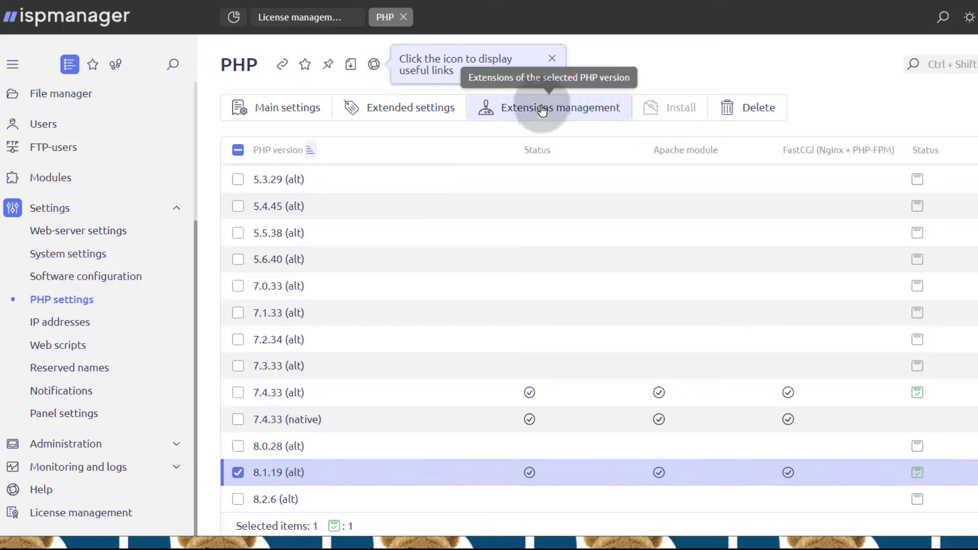
pyautogui.click(274, 108)
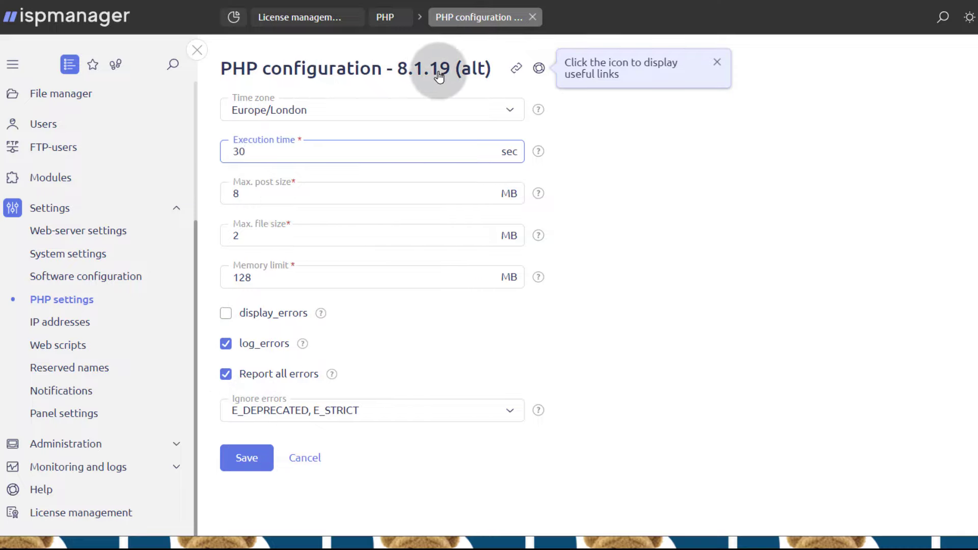
pyautogui.click(197, 50)
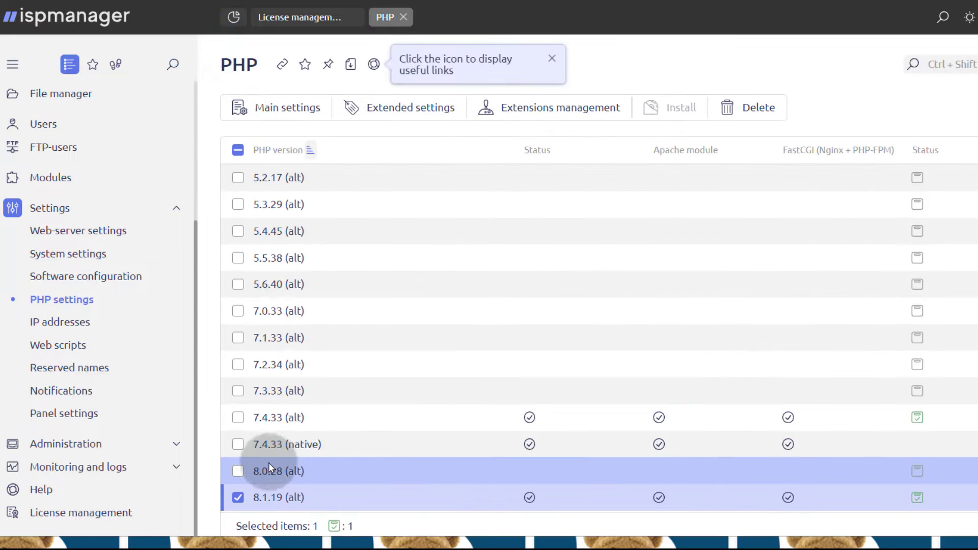
pyautogui.click(237, 419)
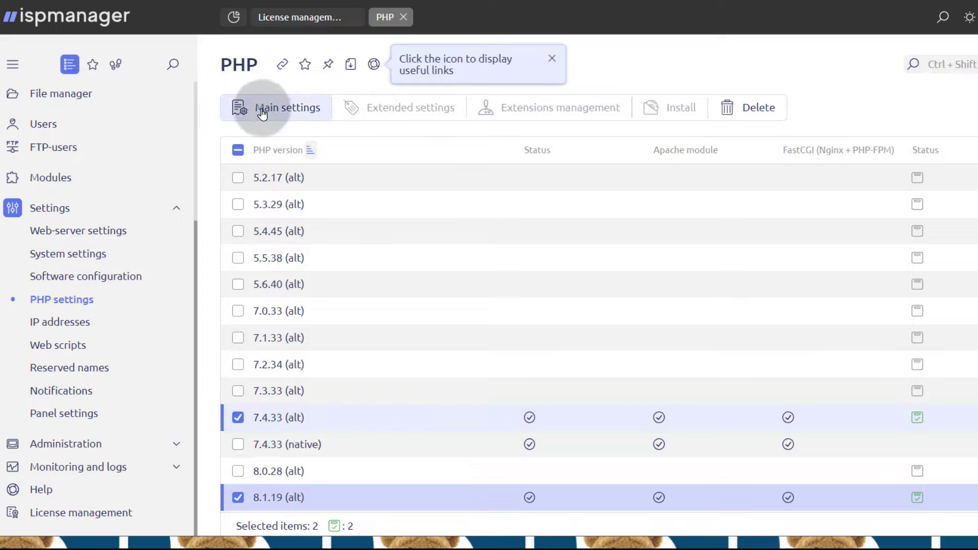
pyautogui.click(288, 108)
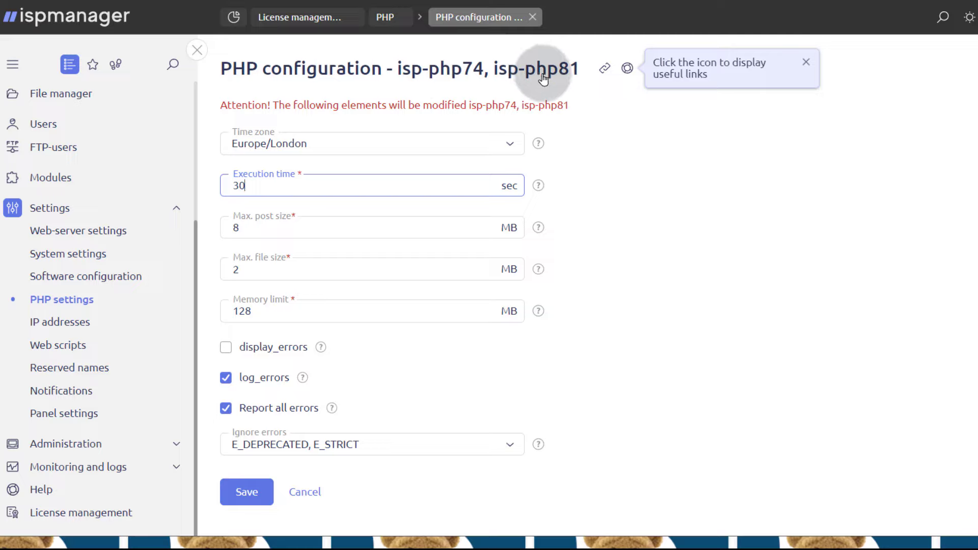
# - Visit IP addresses, then open the Web scripts section and look through the list of installable scripts
pyautogui.click(59, 322)
pyautogui.click(53, 345)
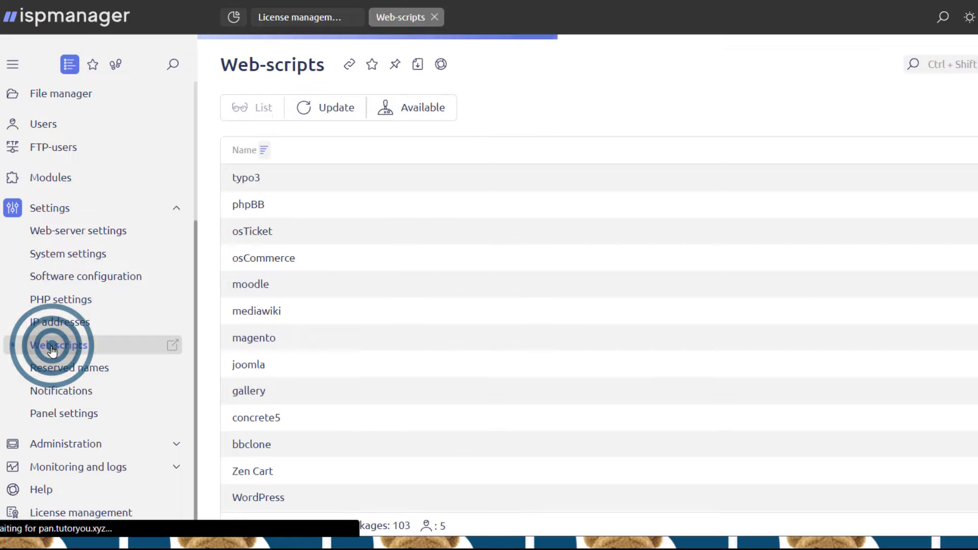
pyautogui.click(273, 175)
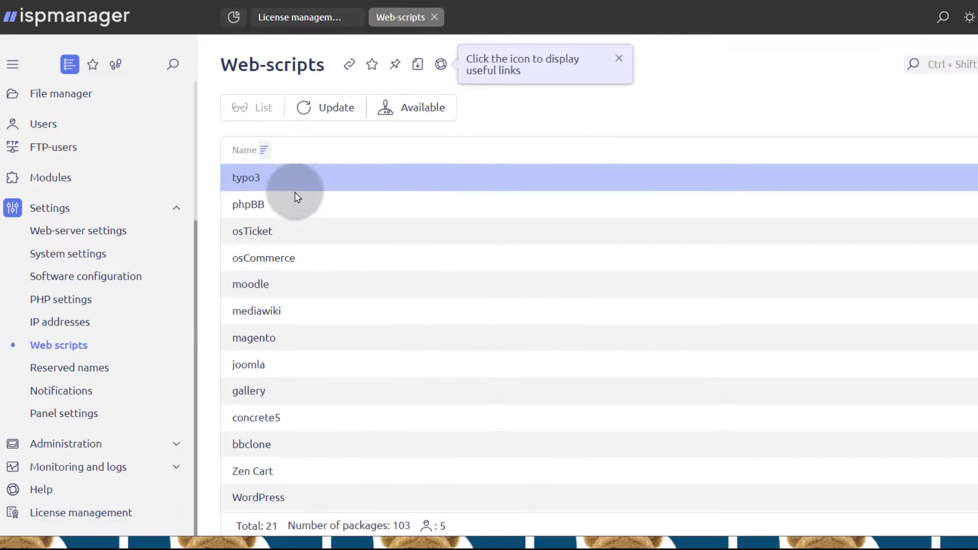
pyautogui.scroll(-4, 319, 395)
pyautogui.scroll(4, 317, 401)
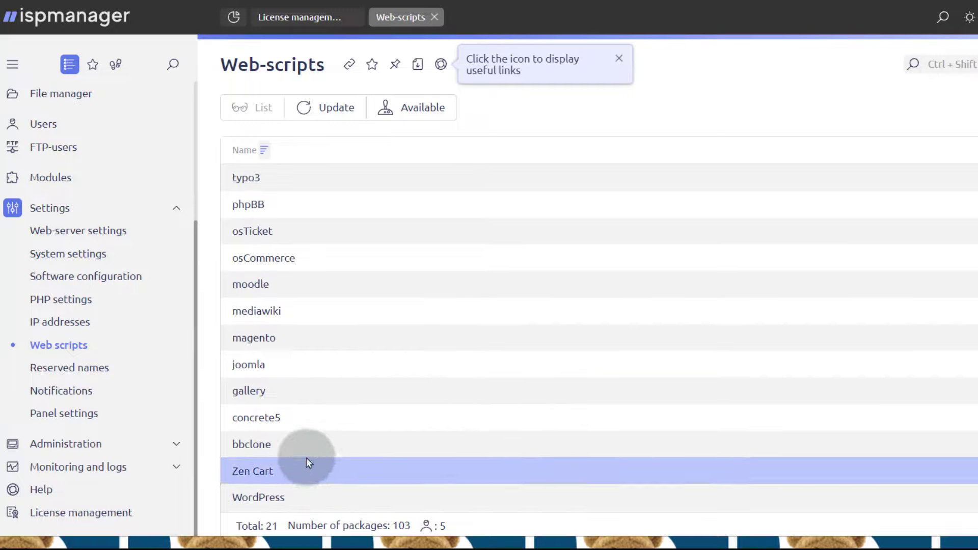
pyautogui.scroll(-4, 300, 313)
pyautogui.scroll(4, 285, 406)
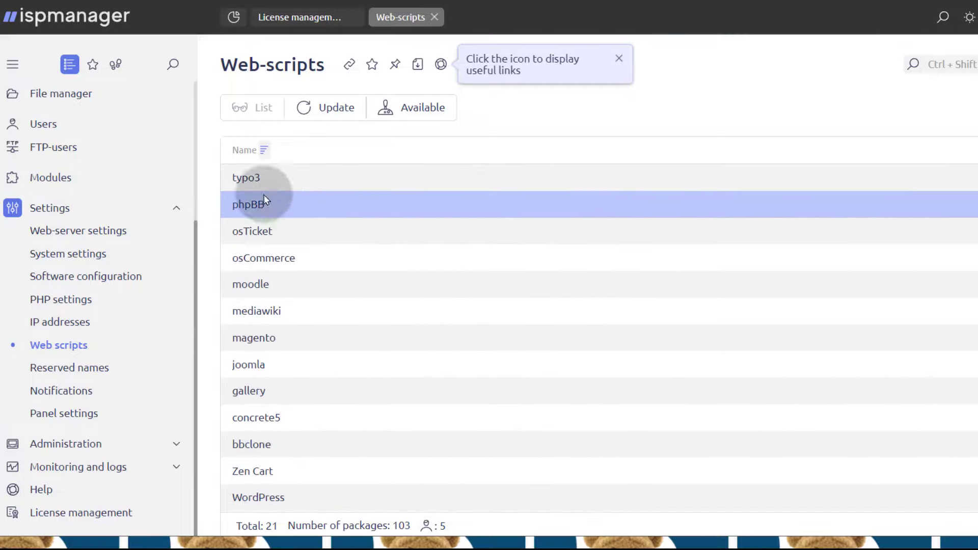
pyautogui.scroll(-4, 268, 285)
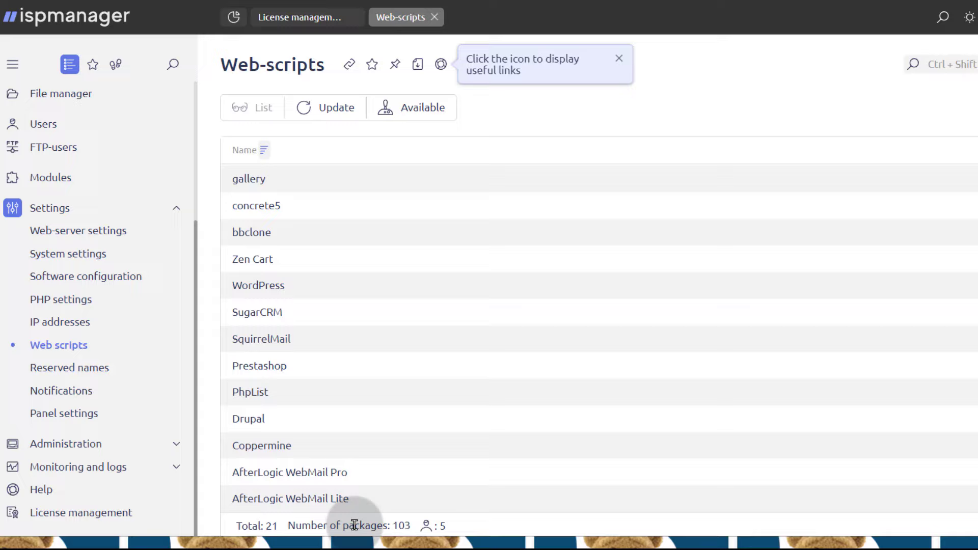
pyautogui.scroll(4, 306, 454)
pyautogui.scroll(4, 38, 129)
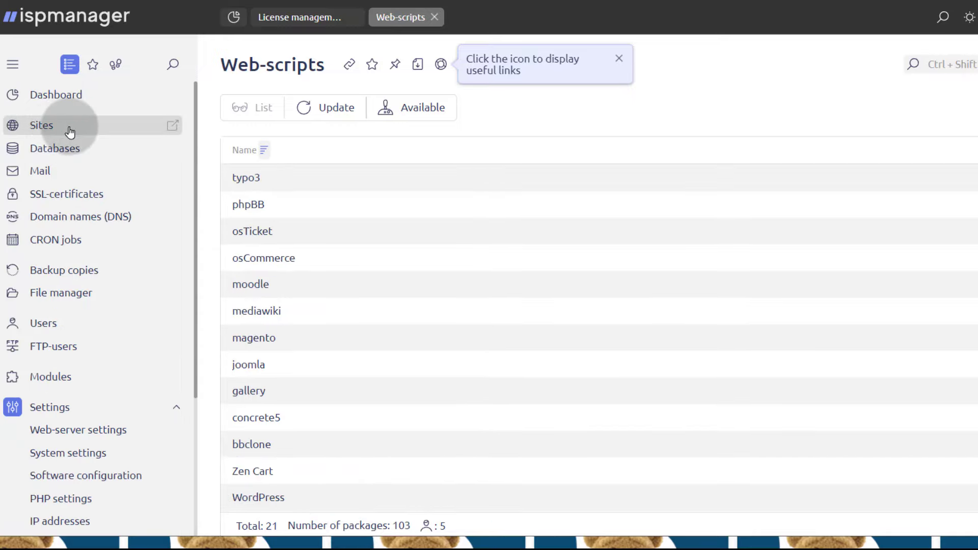
pyautogui.scroll(-4, 313, 240)
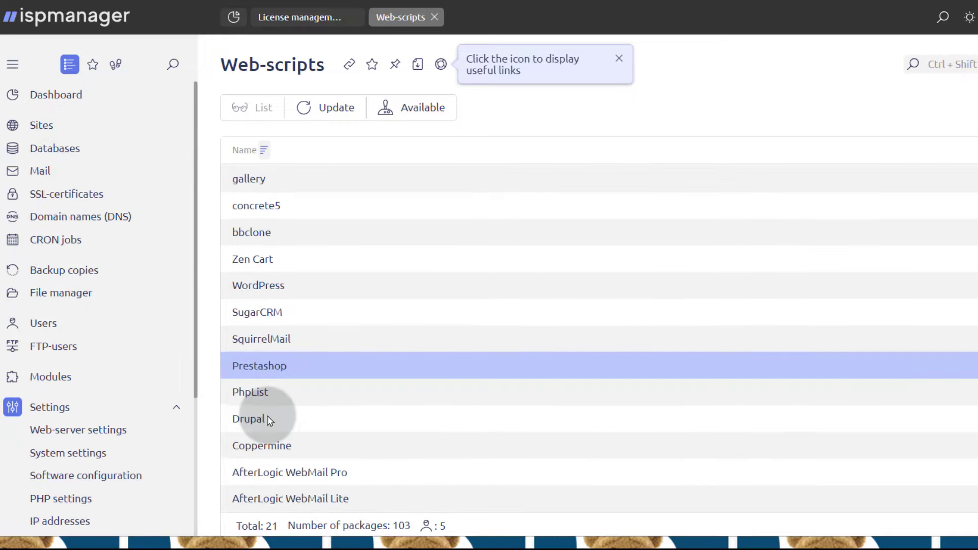
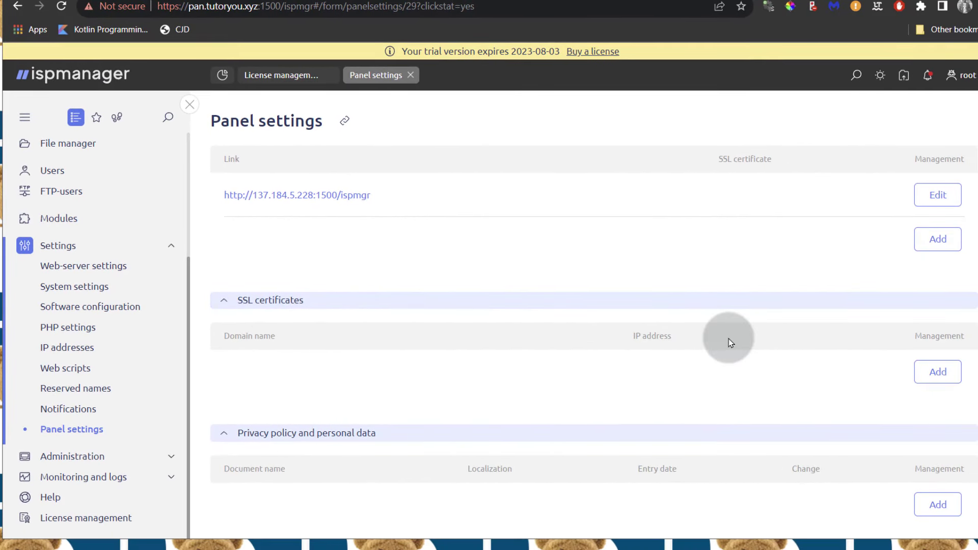
# - Add a new SSL certificate in the panel settings and copy pan.tutoryou.xyz from the page address into its domain name
pyautogui.click(937, 376)
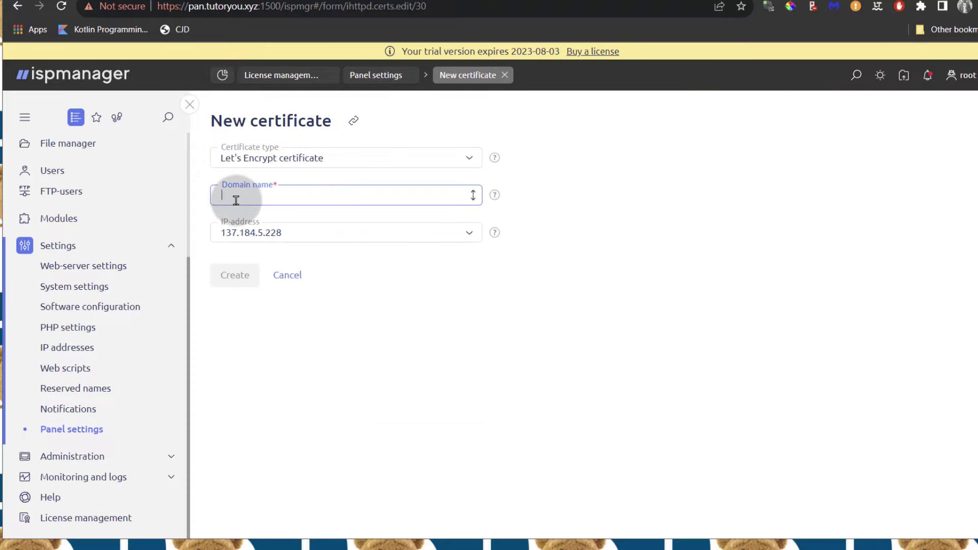
pyautogui.click(185, 7)
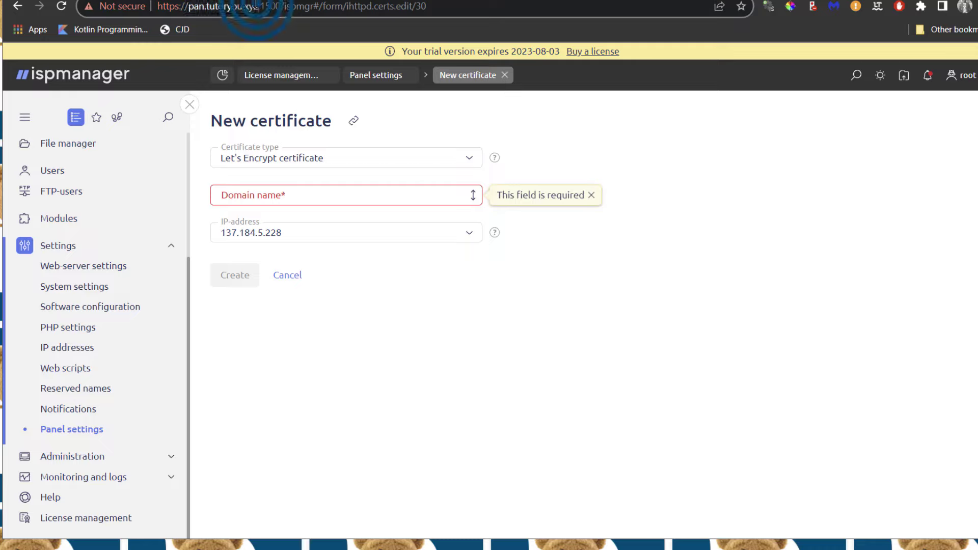
pyautogui.rightClick(211, 12)
pyautogui.click(263, 97)
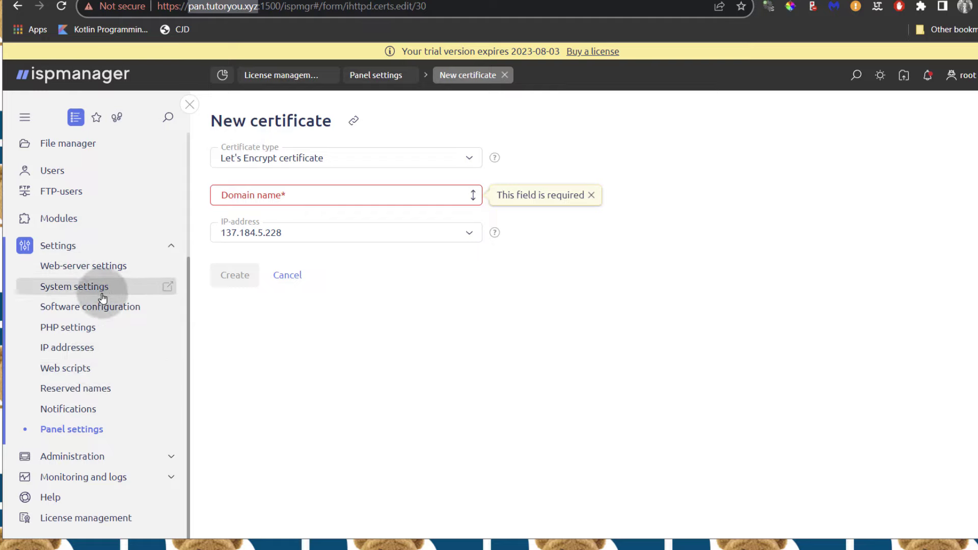
pyautogui.click(250, 195)
pyautogui.rightClick(250, 195)
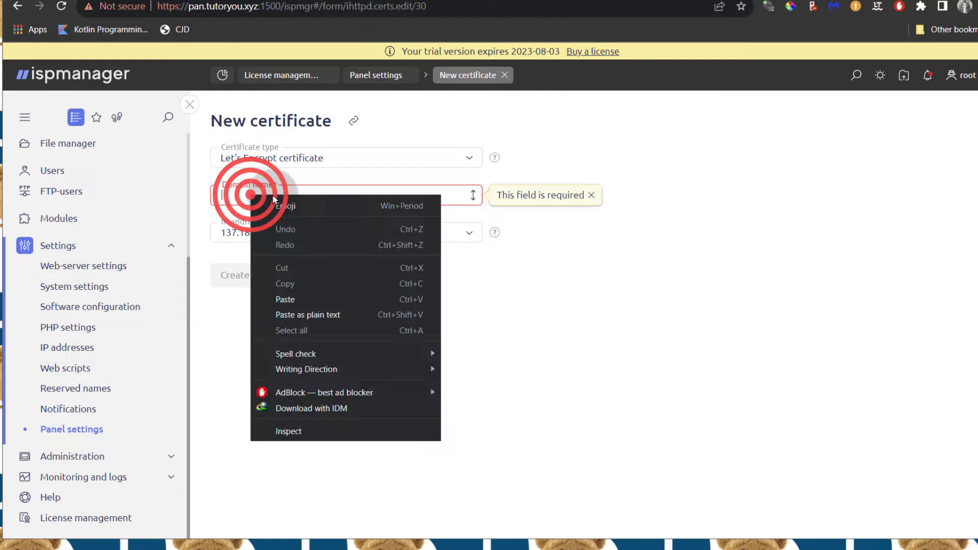
pyautogui.click(312, 295)
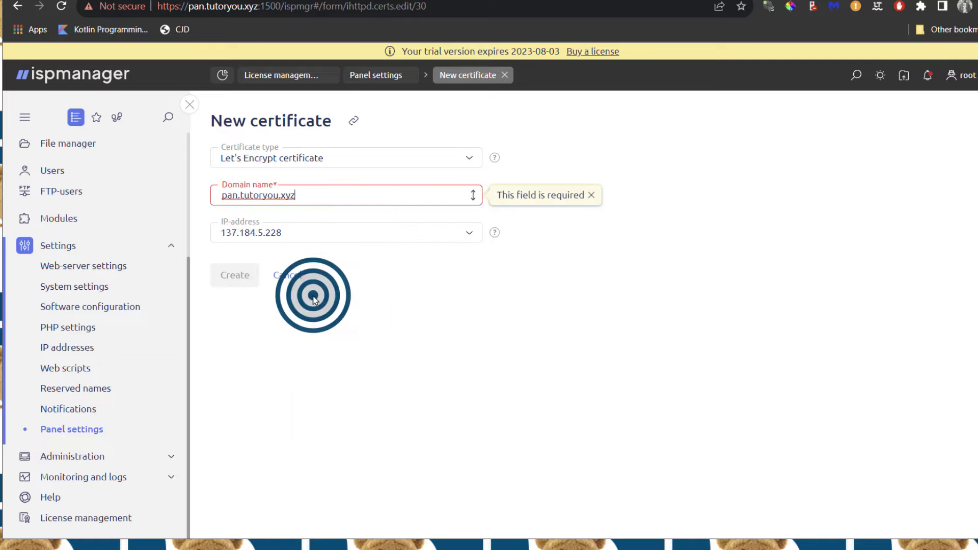
# - Keep Let's Encrypt certificate as the certificate type and create the certificate for the panel
pyautogui.click(348, 157)
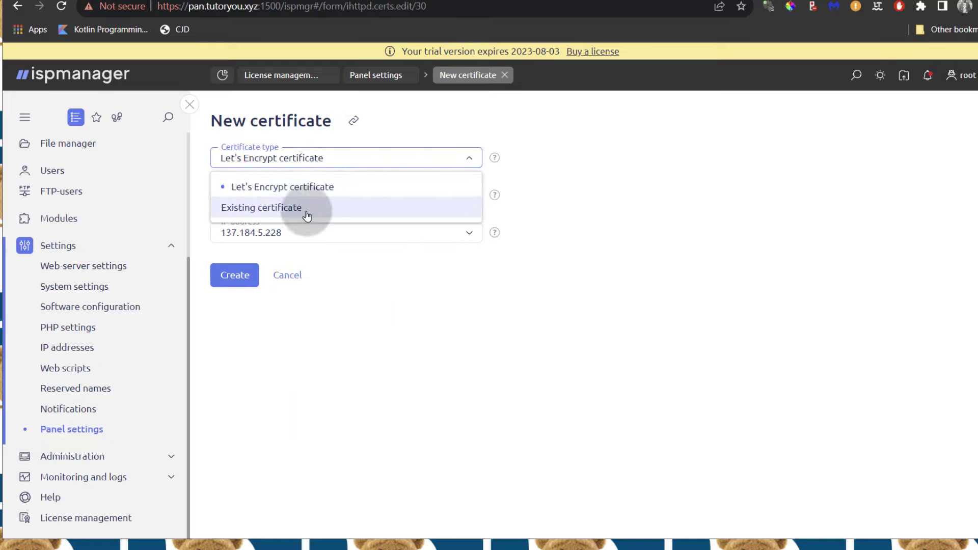
pyautogui.click(274, 189)
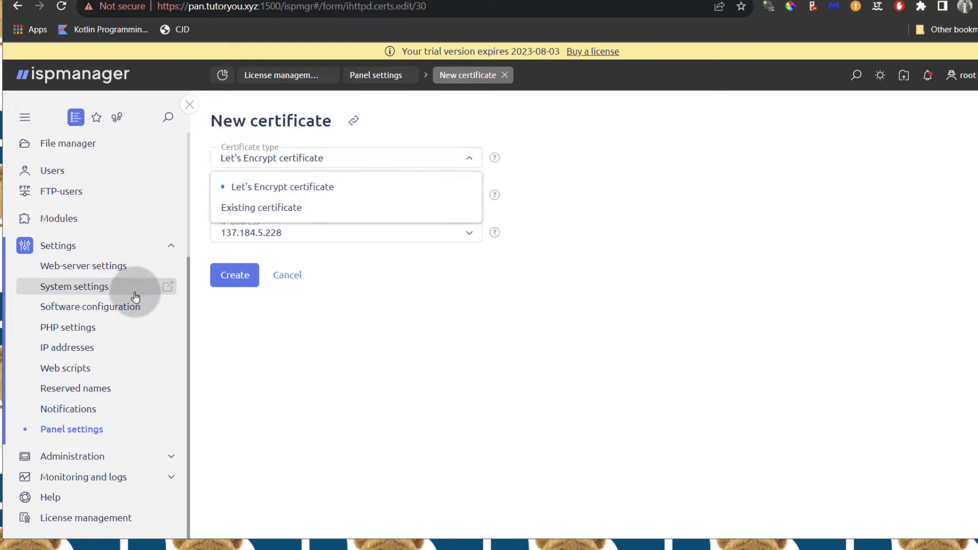
pyautogui.scroll(4, 77, 244)
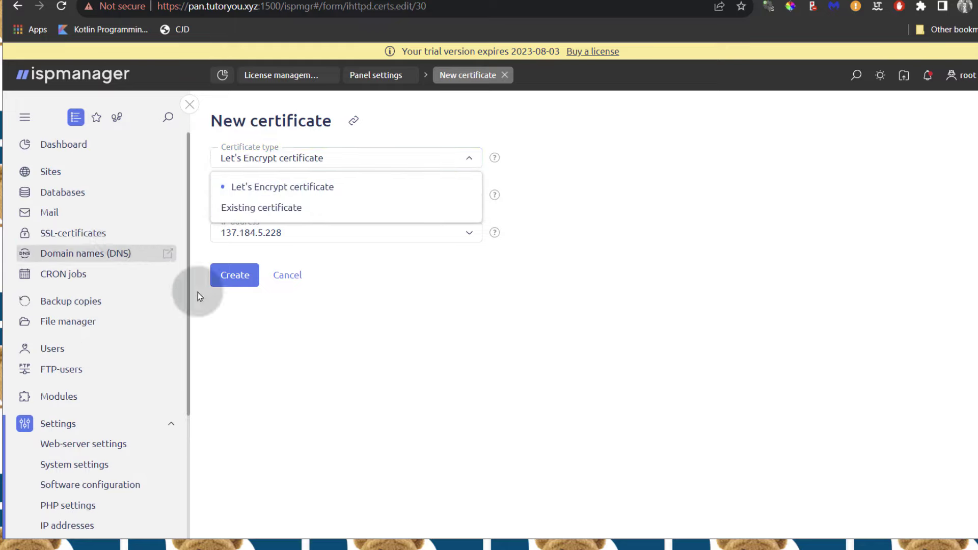
pyautogui.click(406, 298)
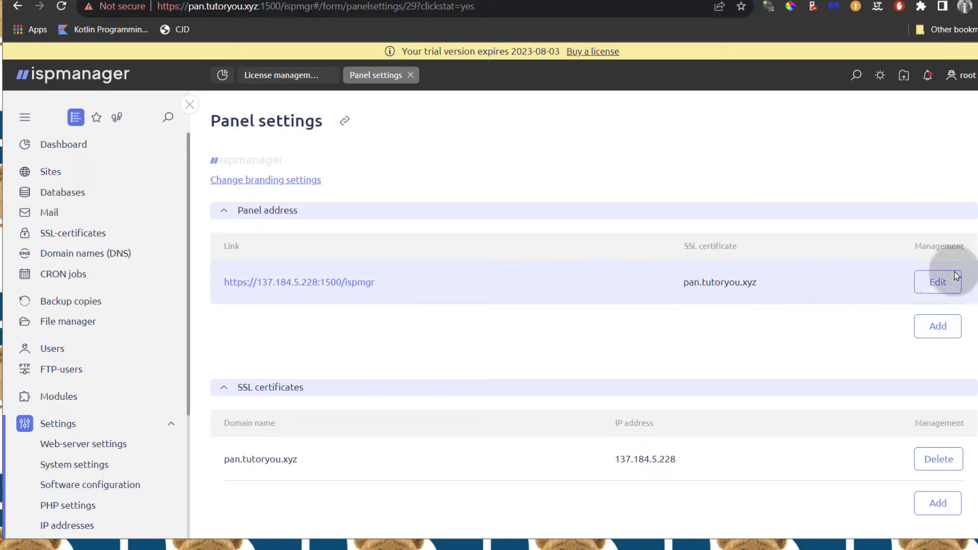
pyautogui.moveTo(158, 7); pyautogui.dragTo(280, 6)
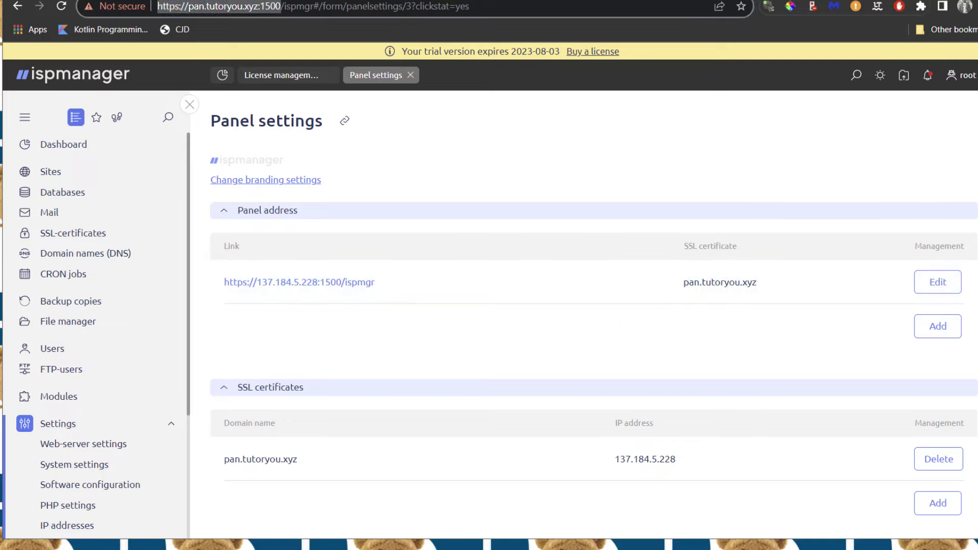
pyautogui.rightClick(221, 7)
pyautogui.click(260, 96)
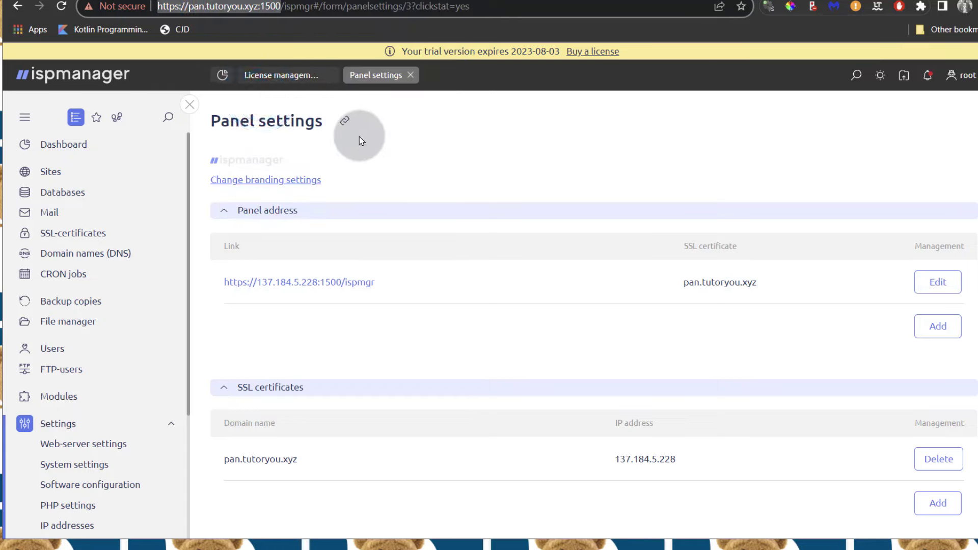
pyautogui.hotkey('ctrl', 'shift', 'n')
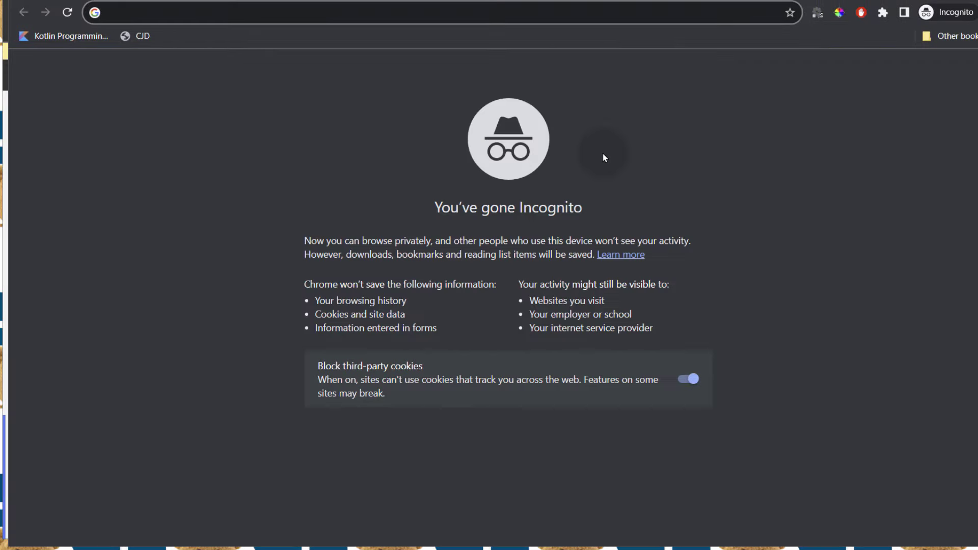
pyautogui.hotkey('ctrl', 'v')
pyautogui.press('Return')
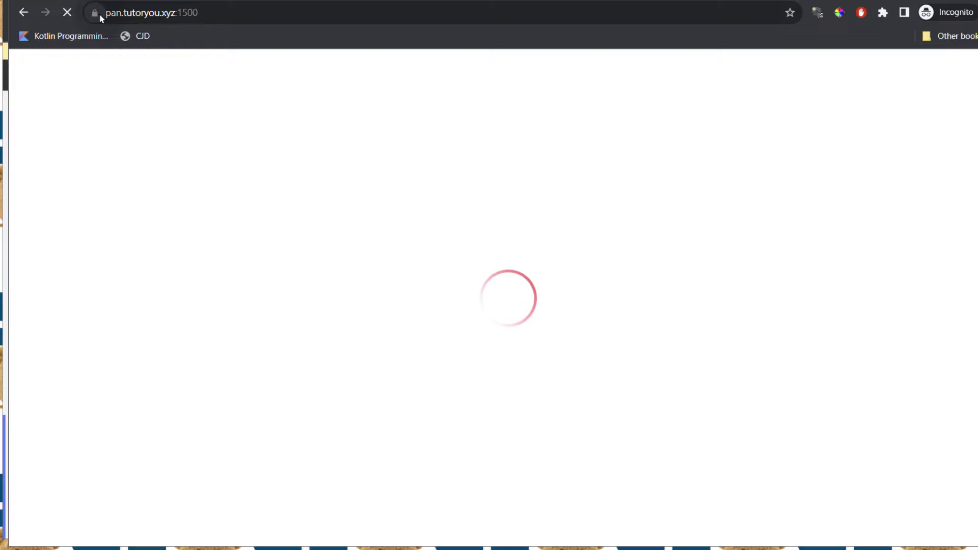
# - Inspect the connection security and certificate details of pan.tutoryou.xyz:1500, and return to the panel settings in the regular browser window
pyautogui.click(95, 14)
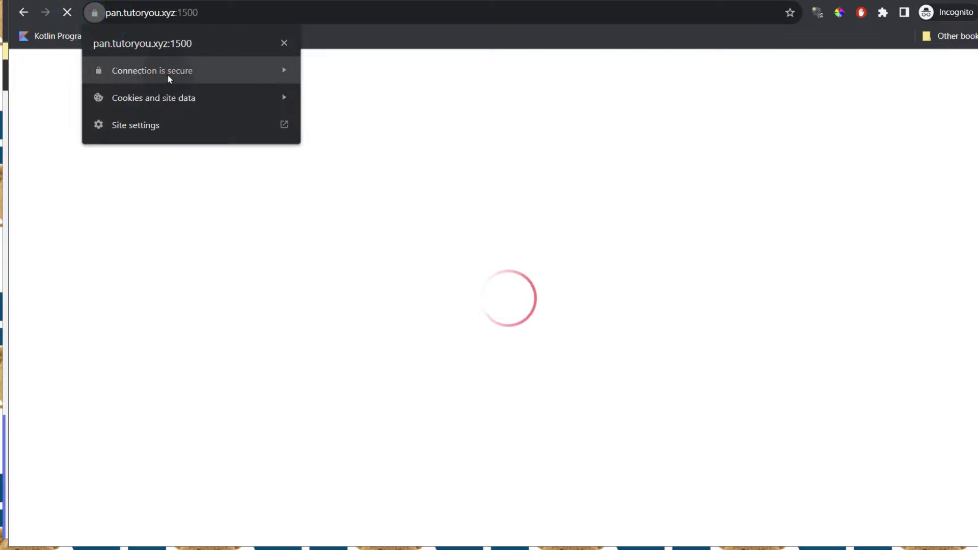
pyautogui.click(214, 70)
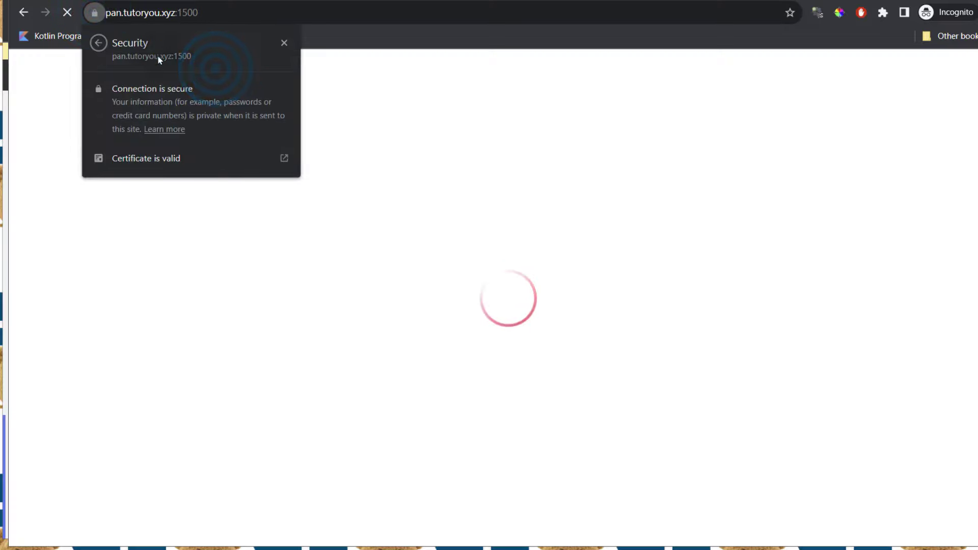
pyautogui.click(138, 158)
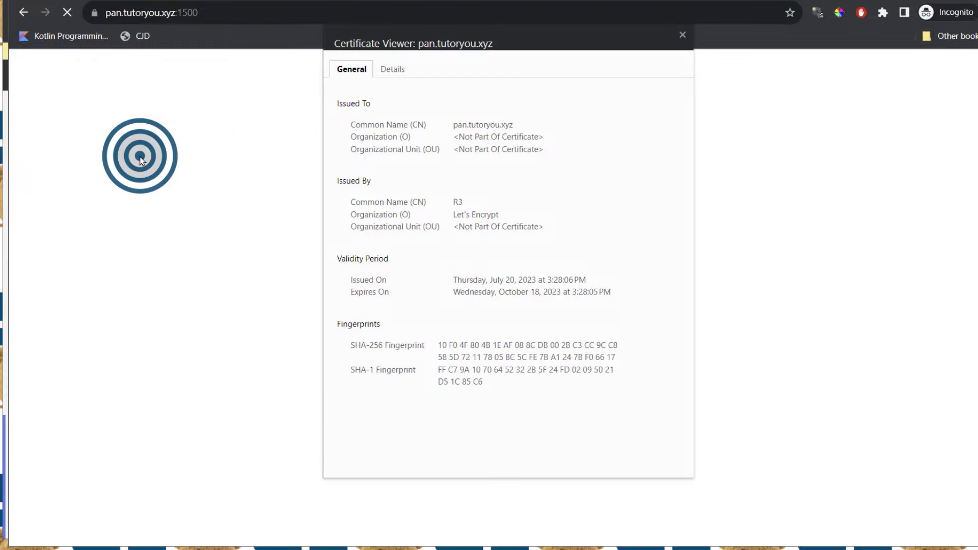
pyautogui.click(95, 15)
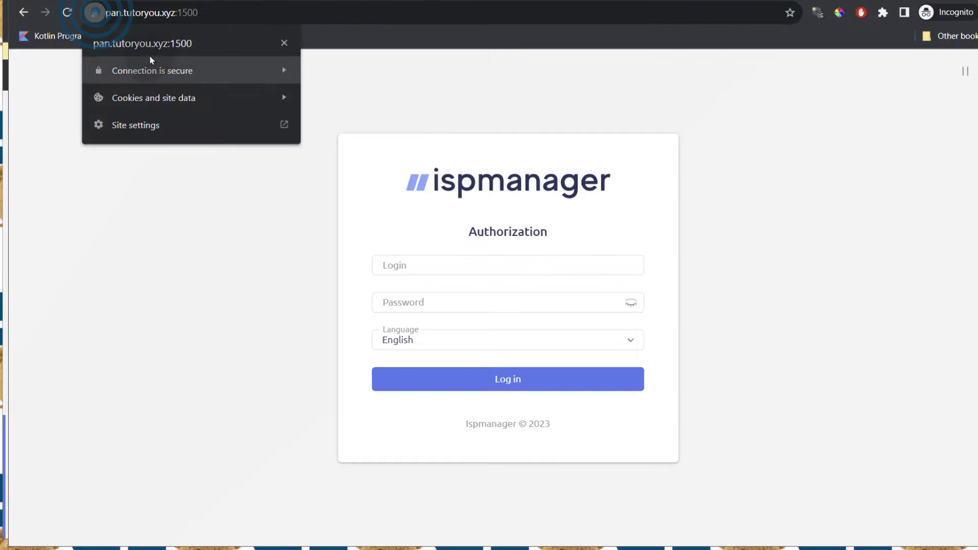
pyautogui.click(181, 244)
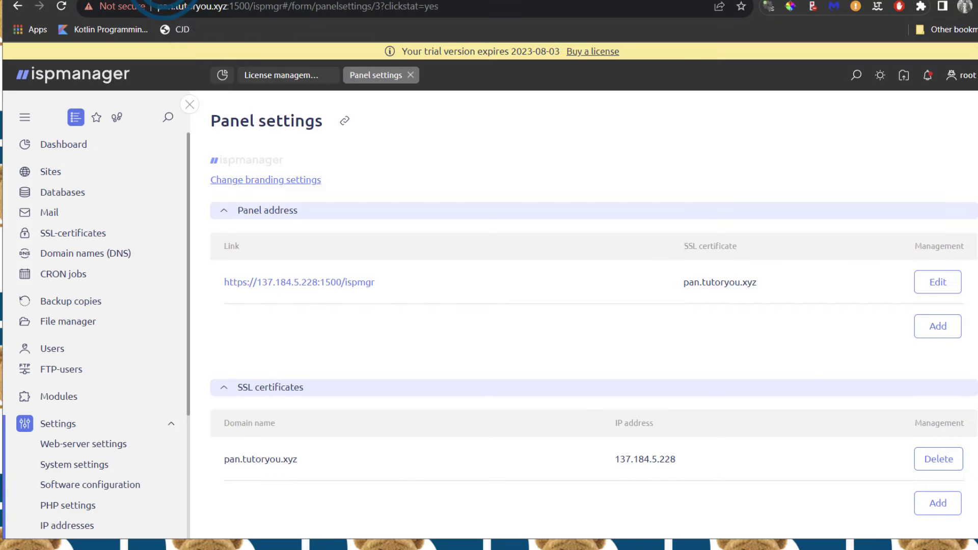
pyautogui.click(158, 6)
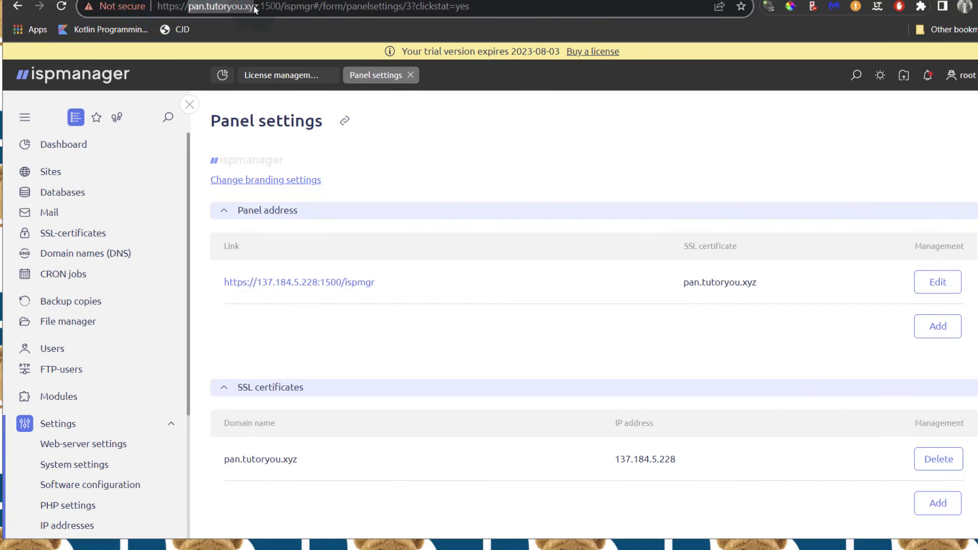
pyautogui.click(382, 227)
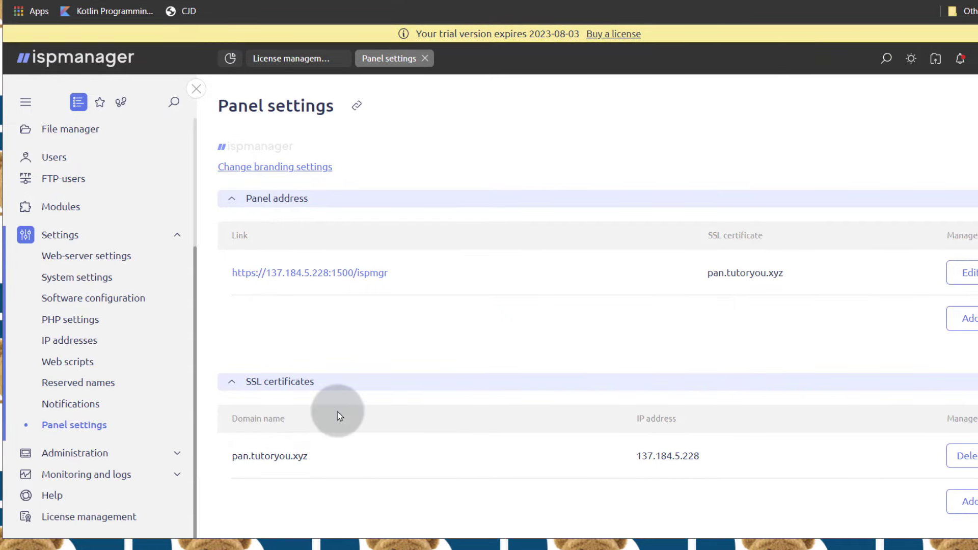
# - Open the Administrators list under Administration, view the root administrator's edit form, and close it without saving
pyautogui.scroll(-3, 339, 411)
pyautogui.click(79, 456)
pyautogui.scroll(-3, 84, 405)
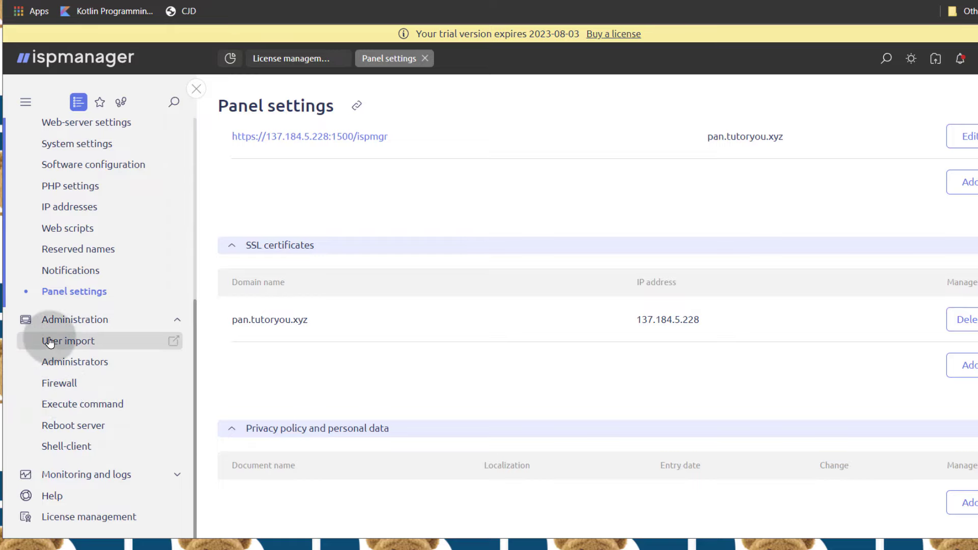
pyautogui.click(78, 348)
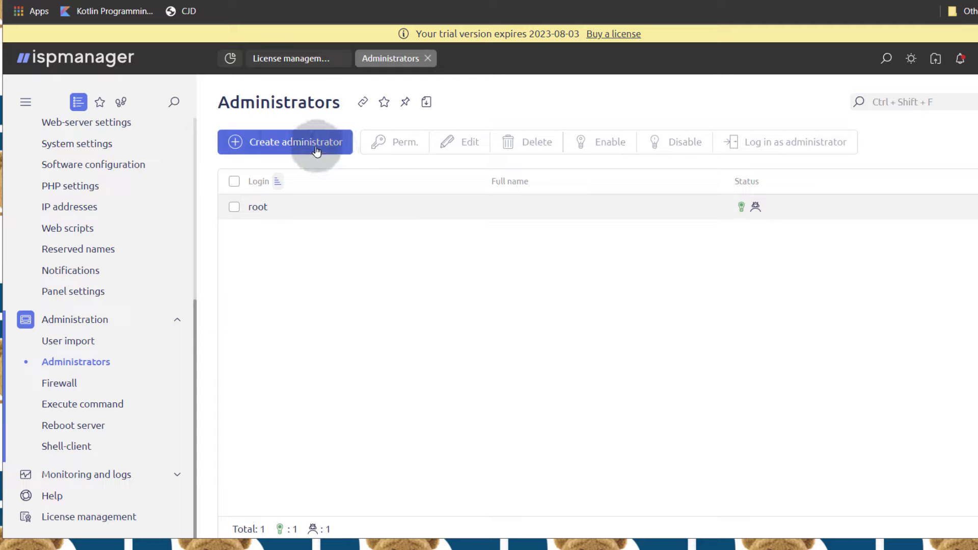
pyautogui.click(247, 214)
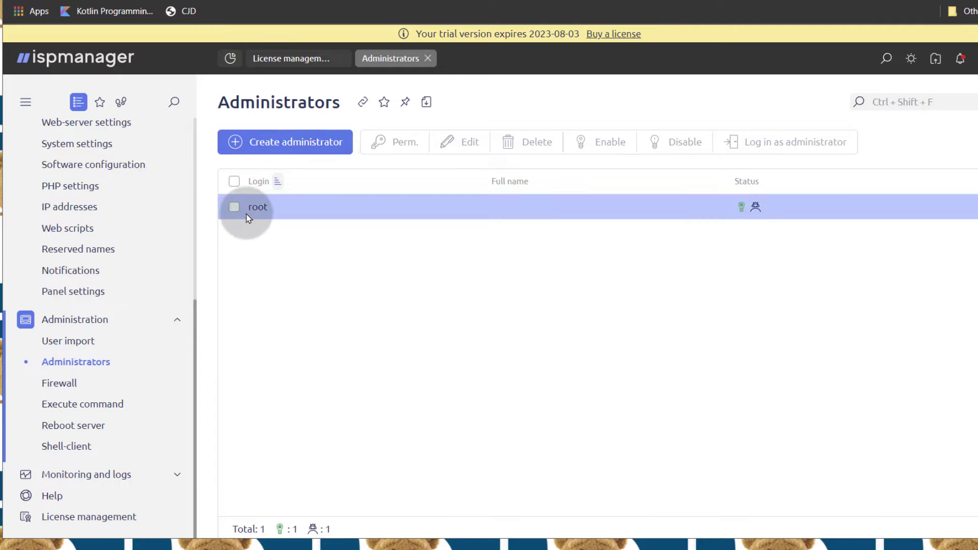
pyautogui.click(234, 207)
pyautogui.click(478, 142)
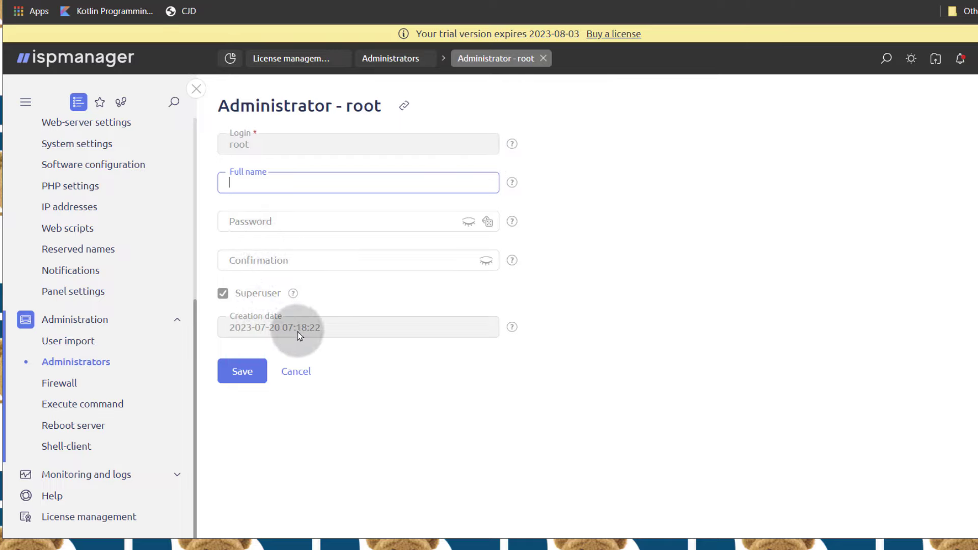
pyautogui.click(196, 92)
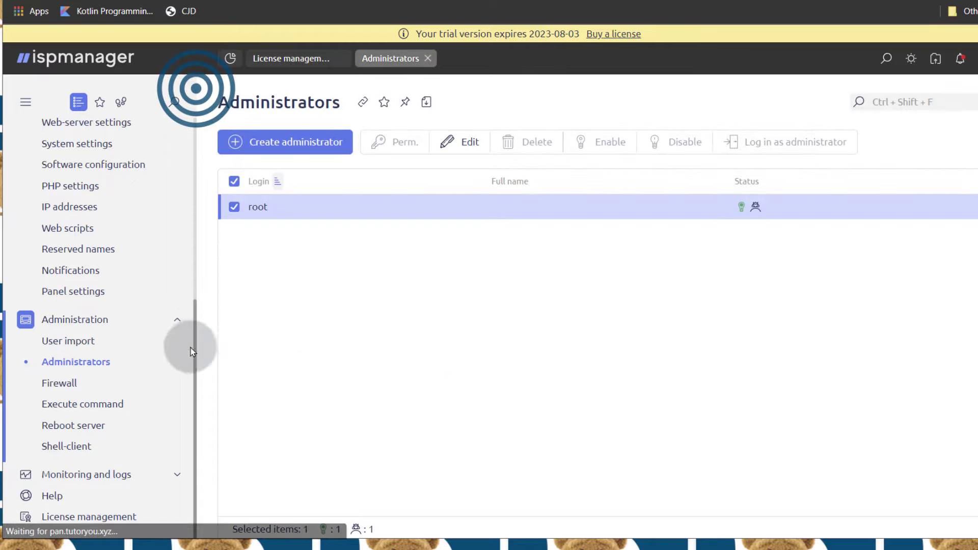
# - Examine the firewall's new rule form with the Deny for action, and leave it unsaved for License management
pyautogui.click(60, 384)
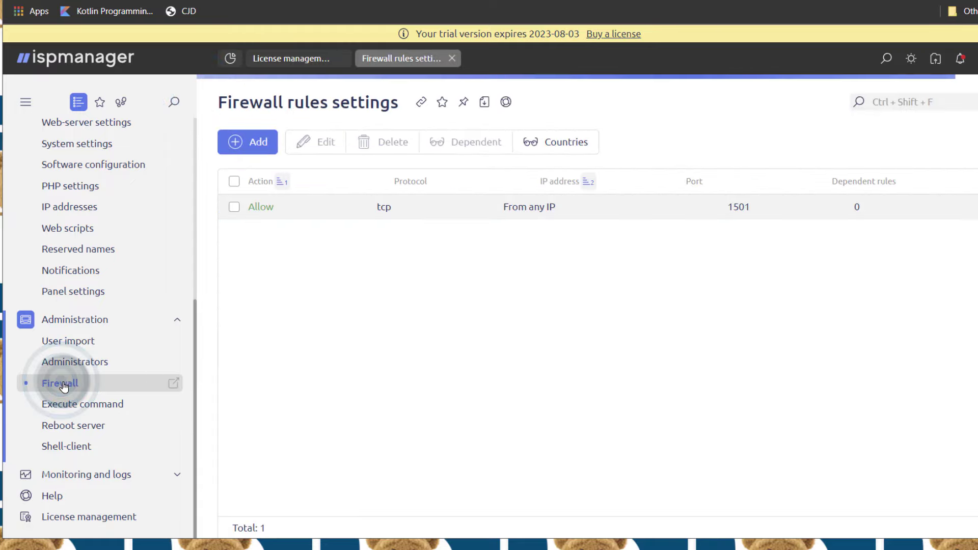
pyautogui.click(247, 142)
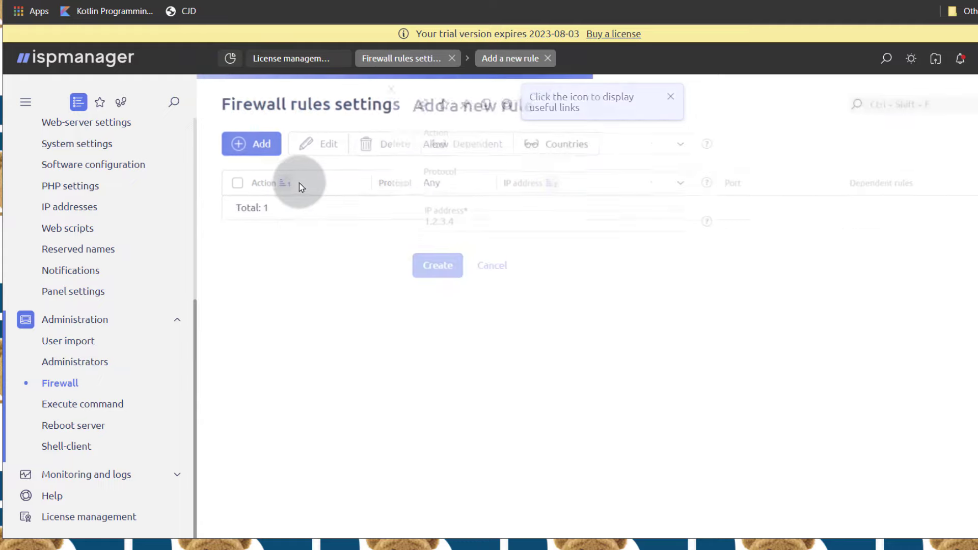
pyautogui.click(283, 145)
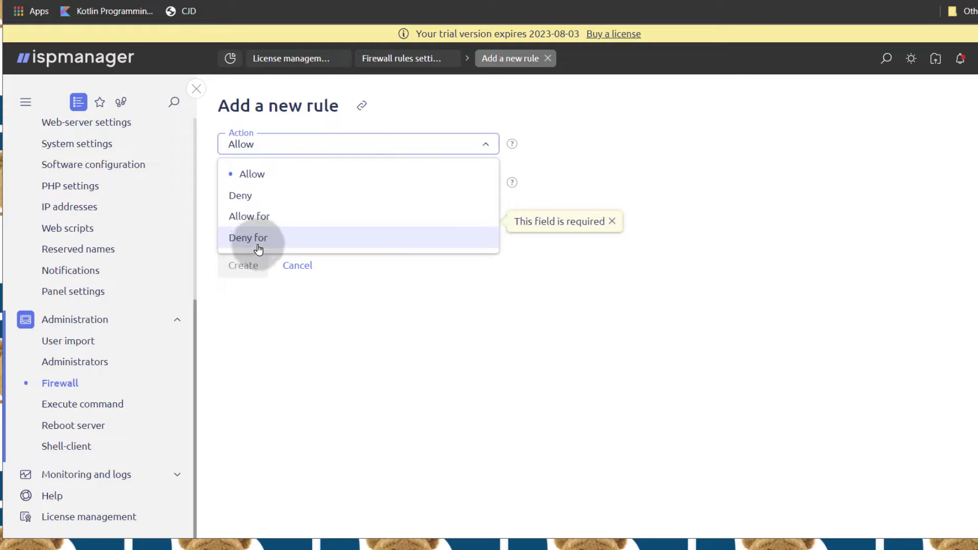
pyautogui.click(243, 237)
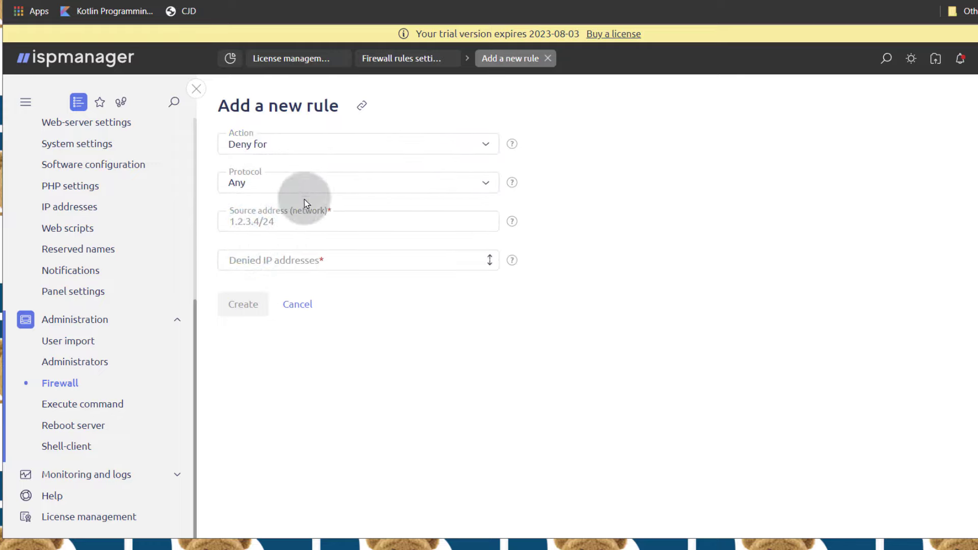
pyautogui.click(89, 516)
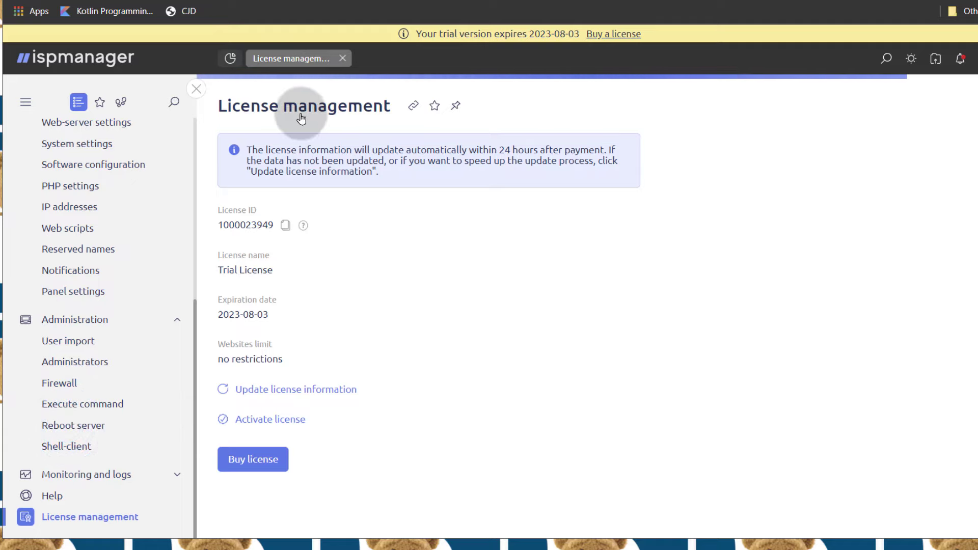
# - View the Server reboot page, and run apt update in the Shell-client
pyautogui.click(143, 425)
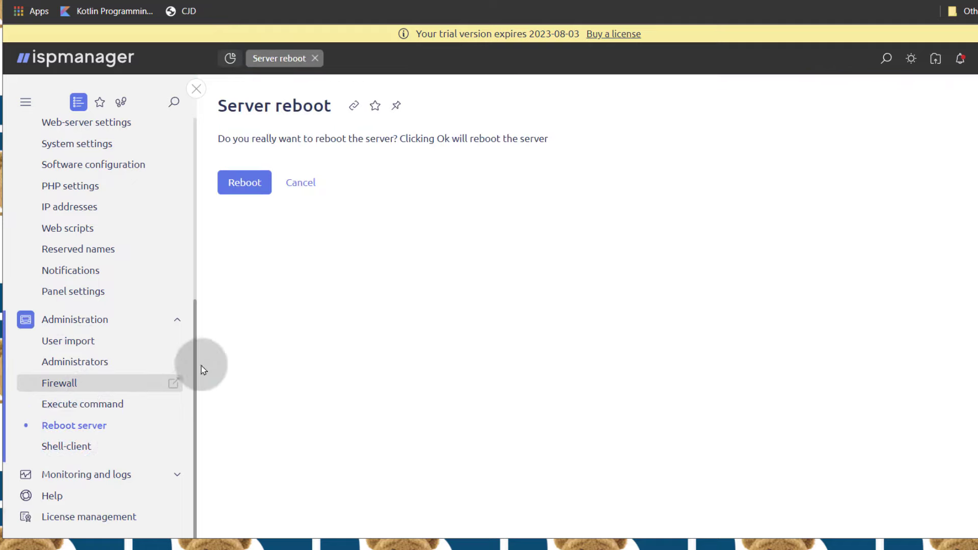
pyautogui.click(65, 451)
pyautogui.click(310, 141)
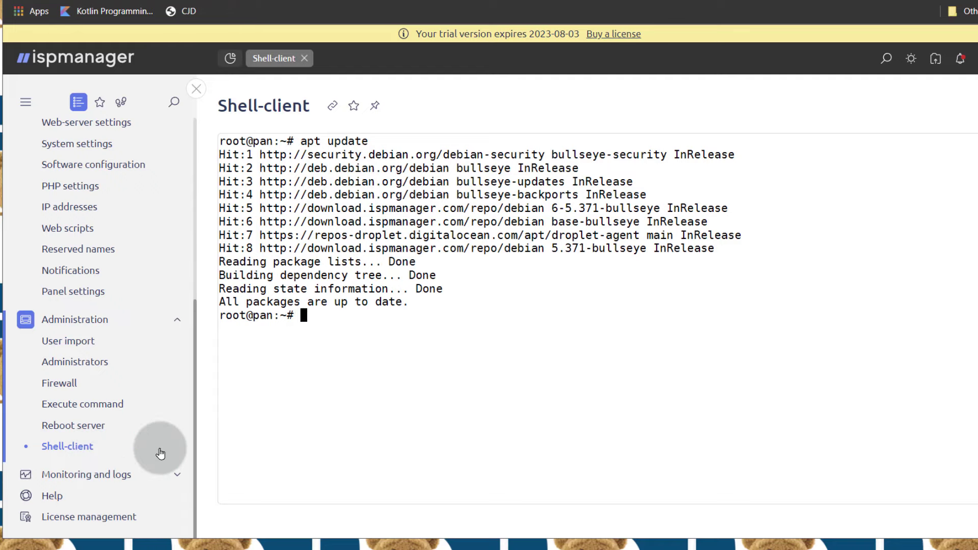
# - Open the Services list and select apache2, nginx, php-fpm74, php-fpm81 and ssh to examine the available service actions
pyautogui.click(72, 475)
pyautogui.click(233, 207)
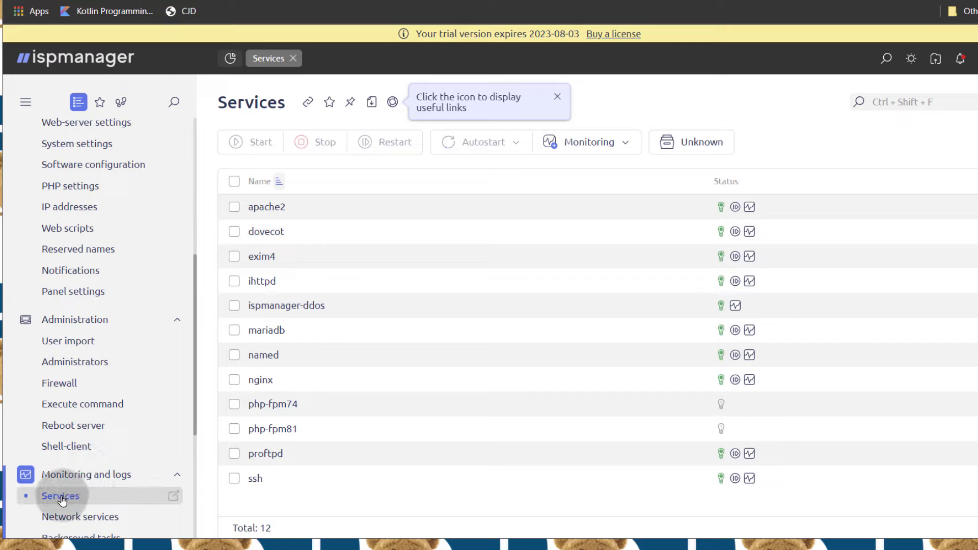
pyautogui.click(234, 208)
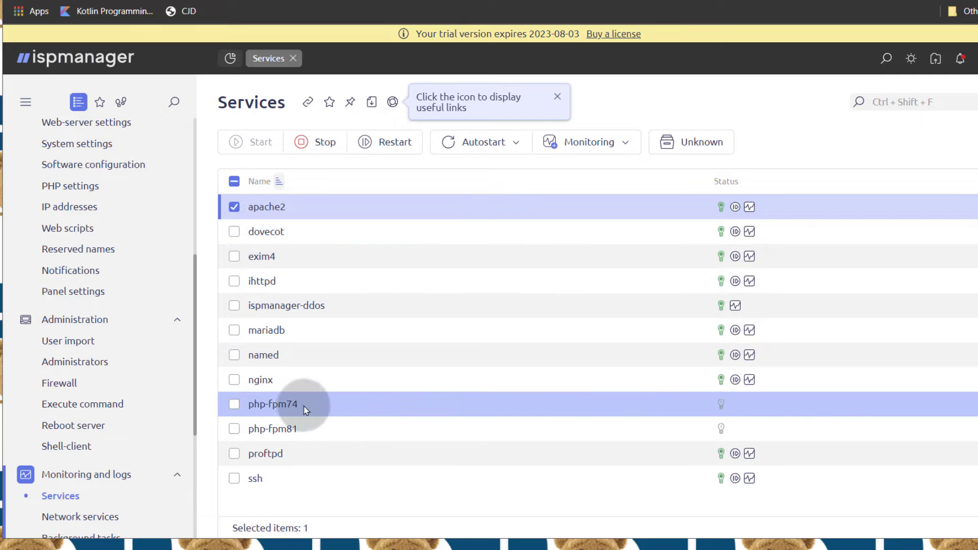
pyautogui.click(234, 428)
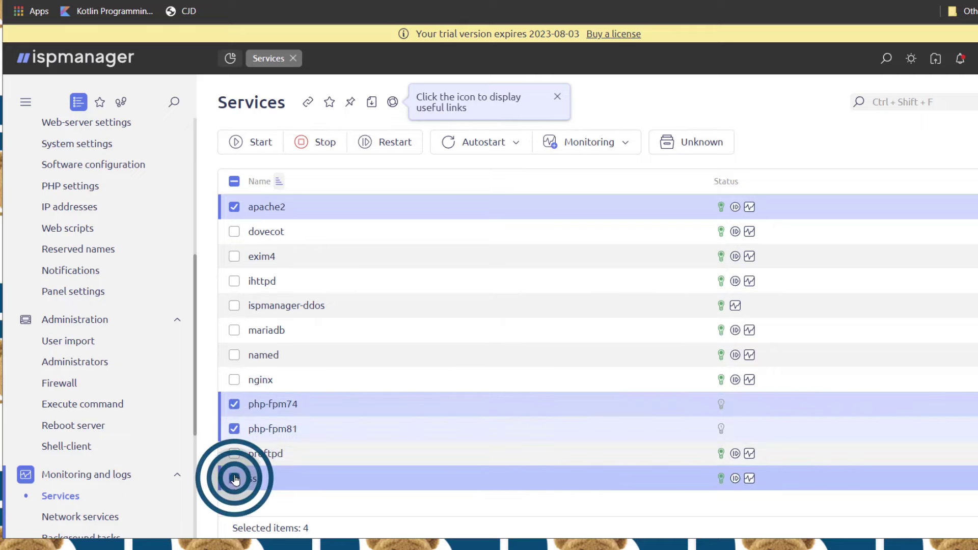
pyautogui.click(234, 380)
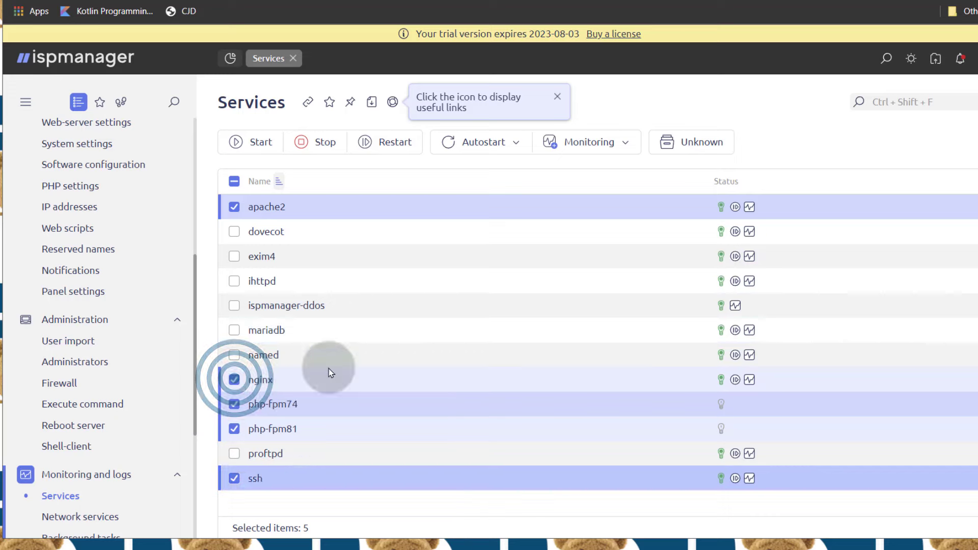
pyautogui.scroll(-3, 61, 376)
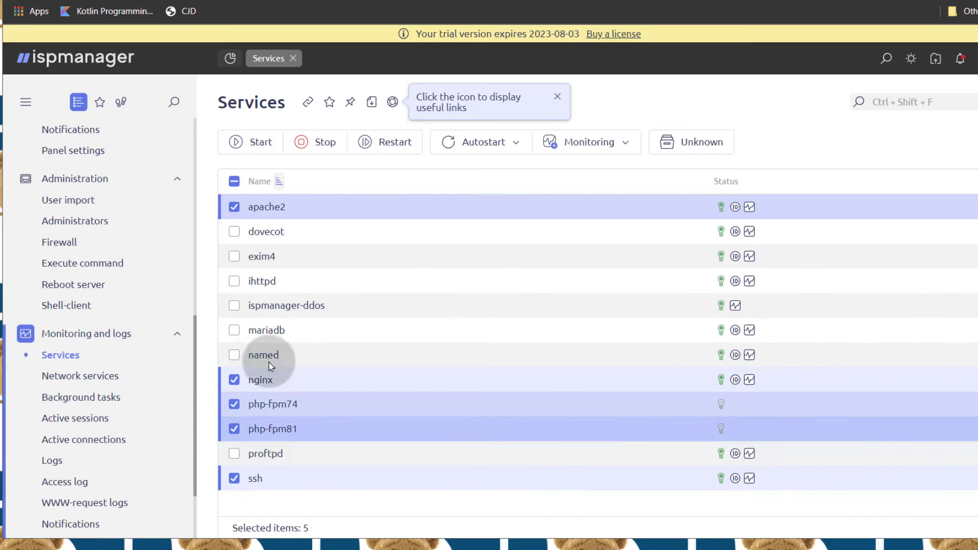
pyautogui.click(481, 144)
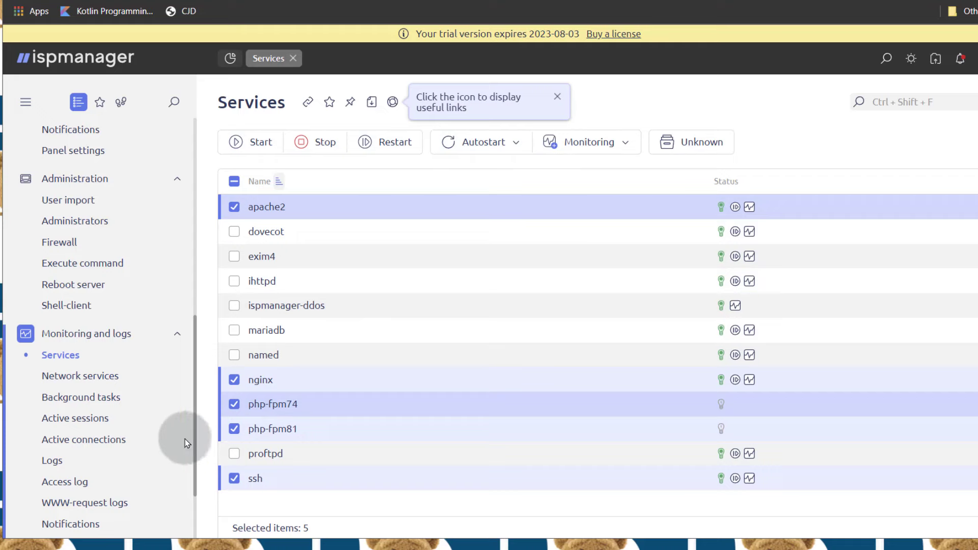
# - Open Network services, select only nginx, and display its Fail2ban rules
pyautogui.click(61, 380)
pyautogui.click(290, 230)
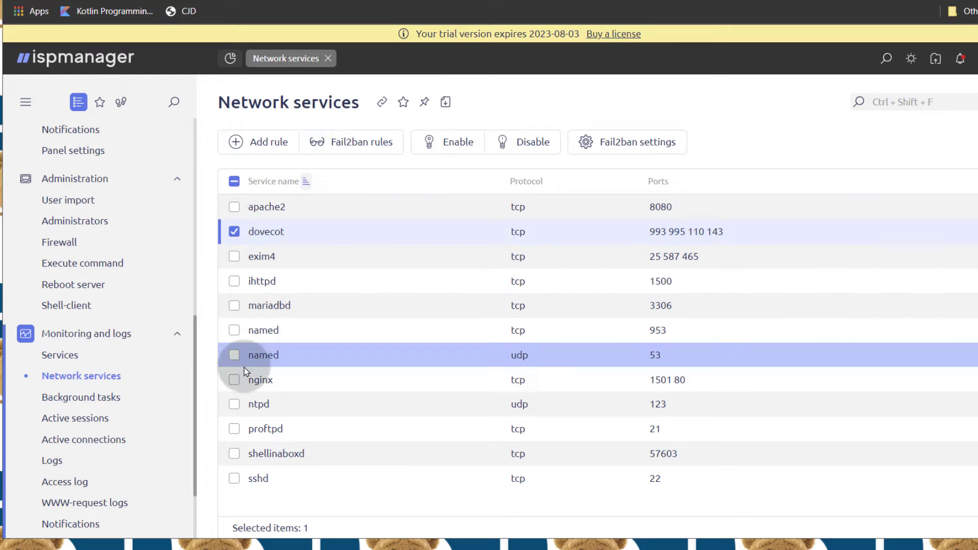
pyautogui.click(234, 381)
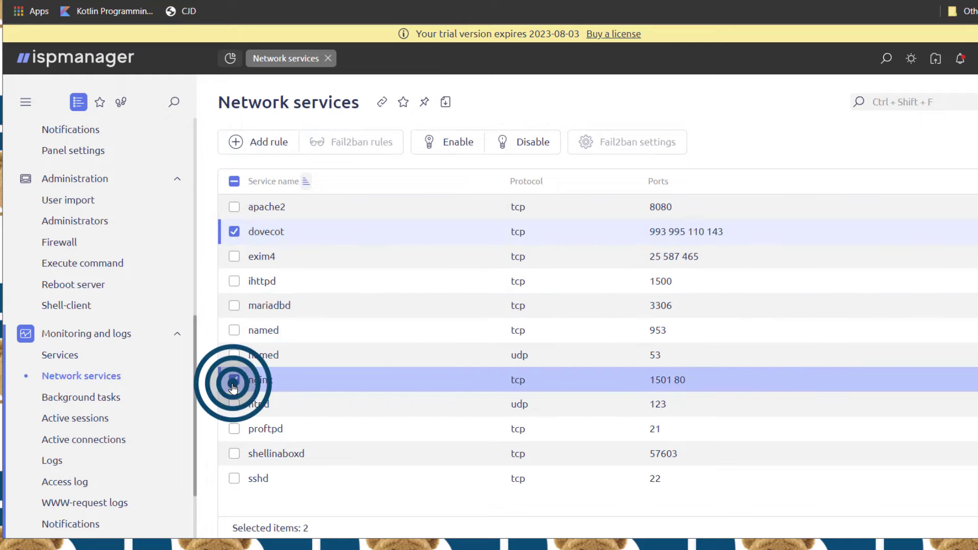
pyautogui.click(234, 231)
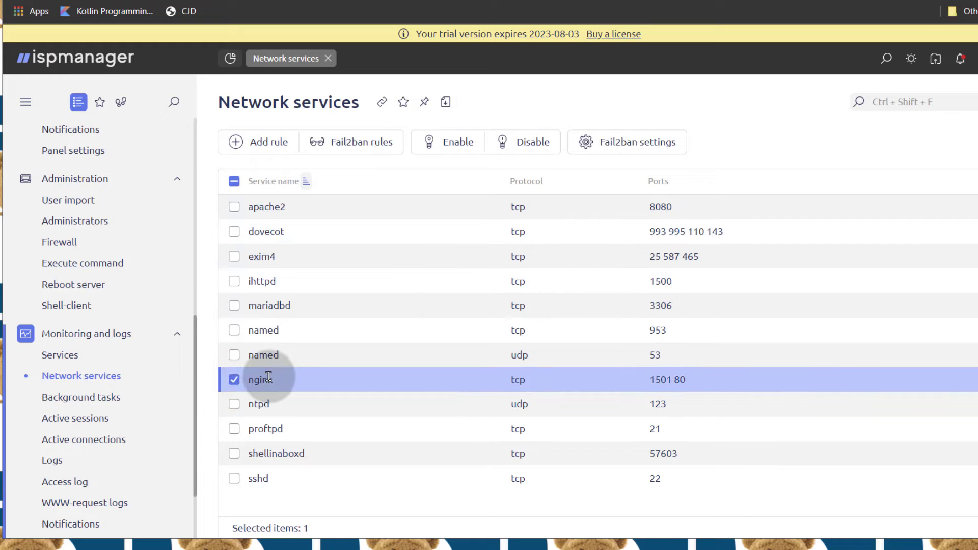
pyautogui.click(359, 145)
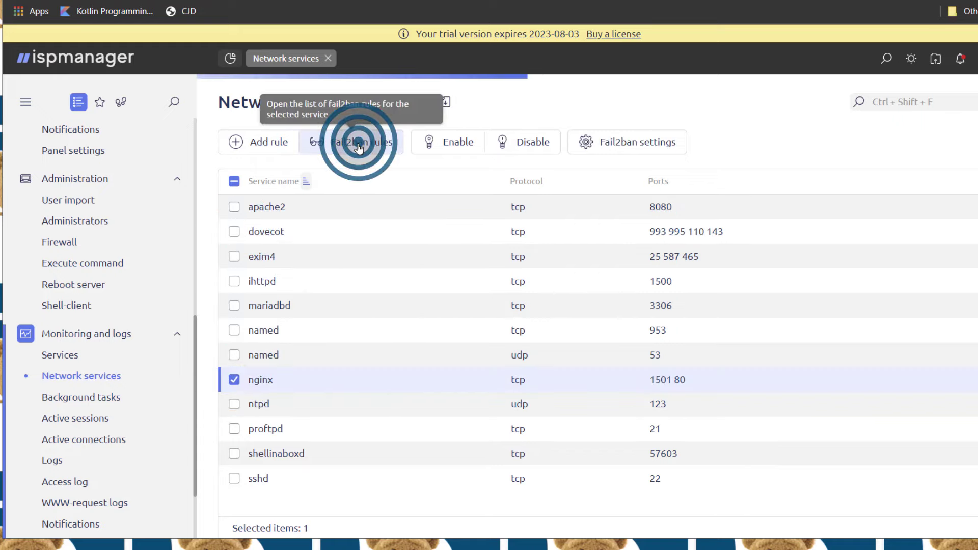
# - Enable the nginx-botsearch, nginx-http-auth and nginx-limit-req Fail2ban rules and confirm
pyautogui.click(268, 254)
pyautogui.click(280, 205)
pyautogui.click(232, 258)
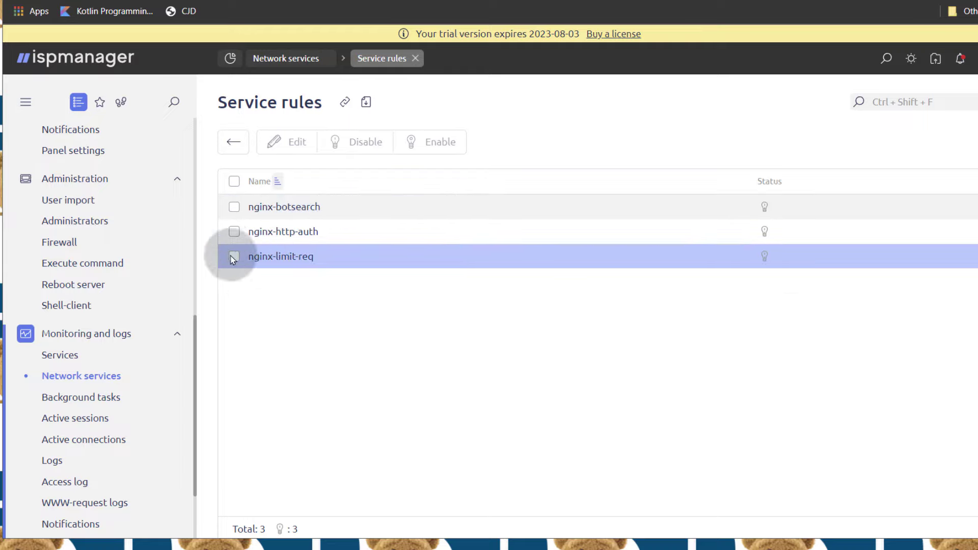
pyautogui.click(234, 209)
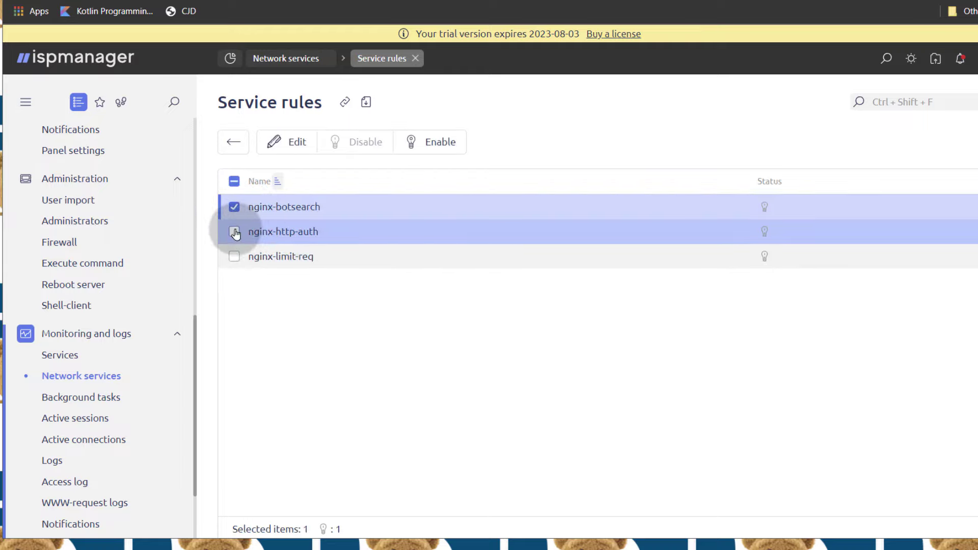
pyautogui.click(234, 232)
pyautogui.click(234, 256)
pyautogui.click(436, 145)
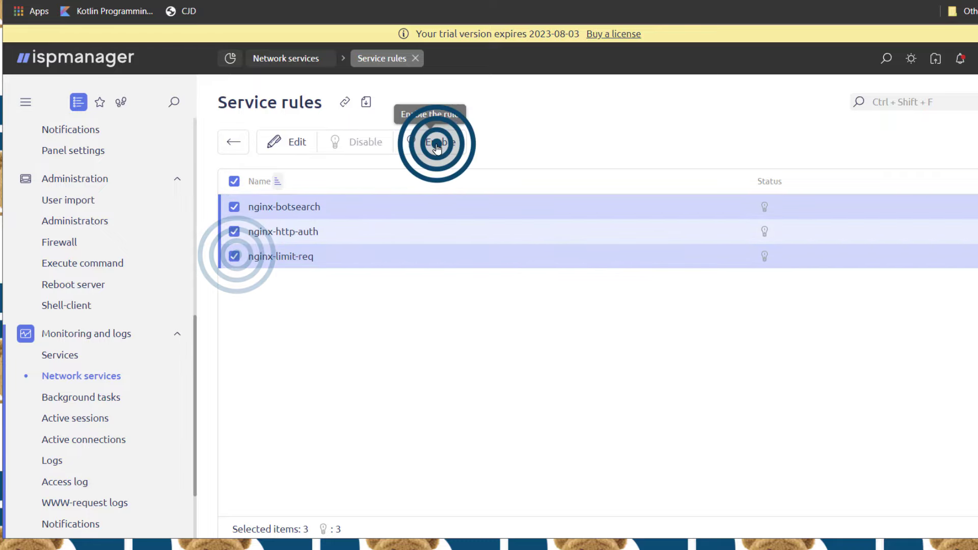
pyautogui.click(413, 298)
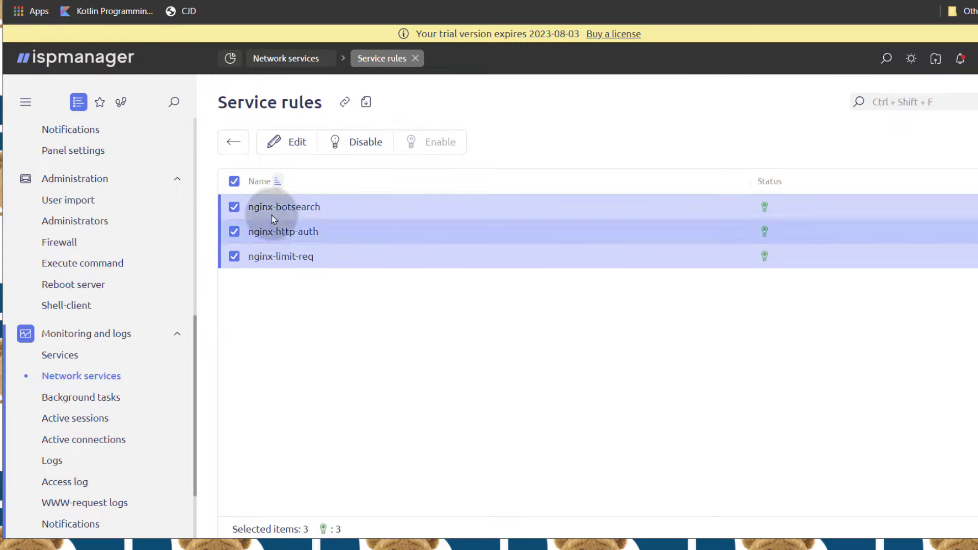
# - Return to Network services and reopen the Fail2ban rules of nginx to check their status
pyautogui.click(235, 142)
pyautogui.click(233, 381)
pyautogui.click(233, 380)
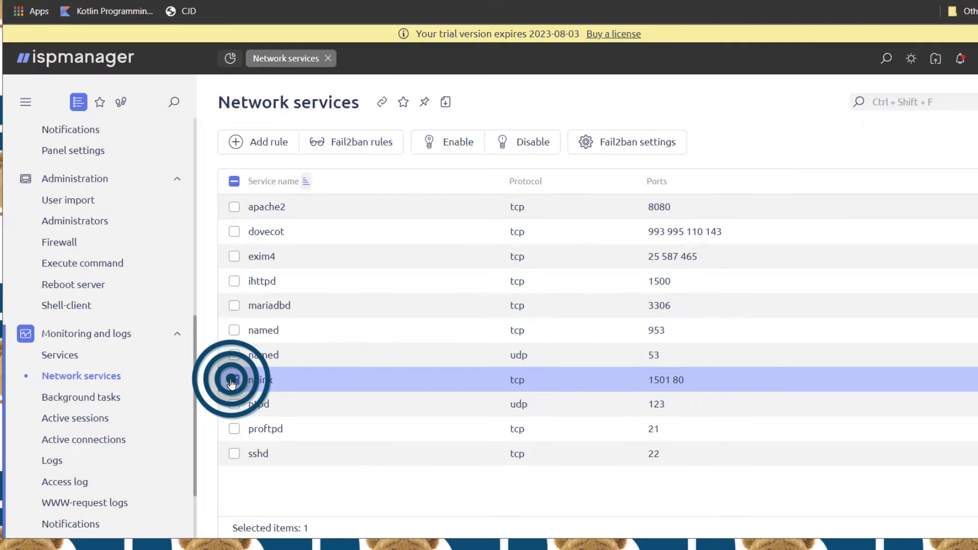
pyautogui.click(331, 144)
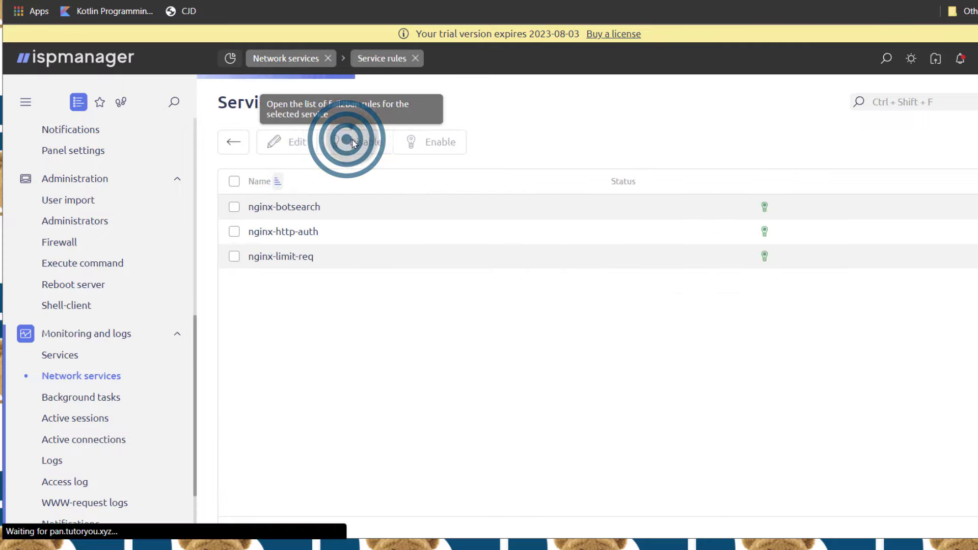
# - Open the Fail2ban rules of apache2, enable the apache-auth and apache-badbots rules, and confirm
pyautogui.click(349, 240)
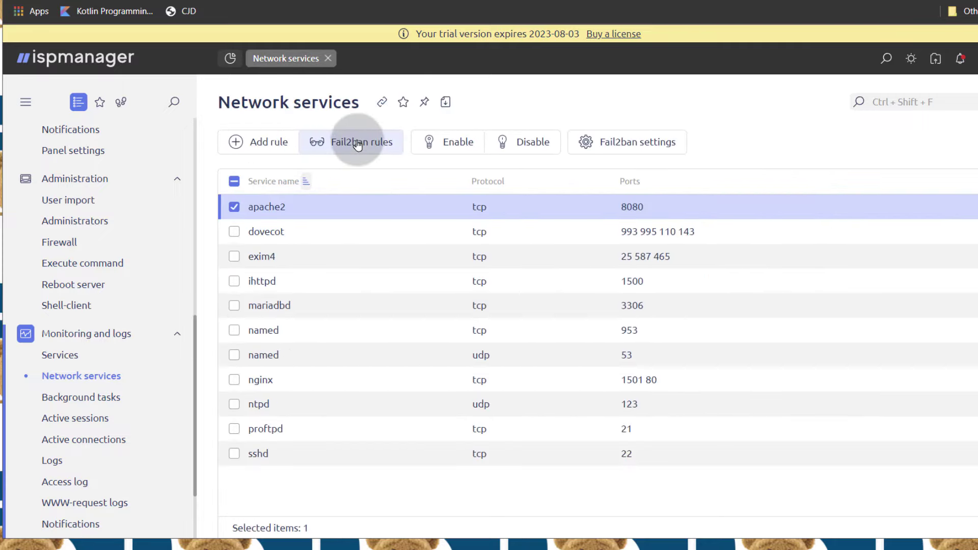
pyautogui.click(358, 145)
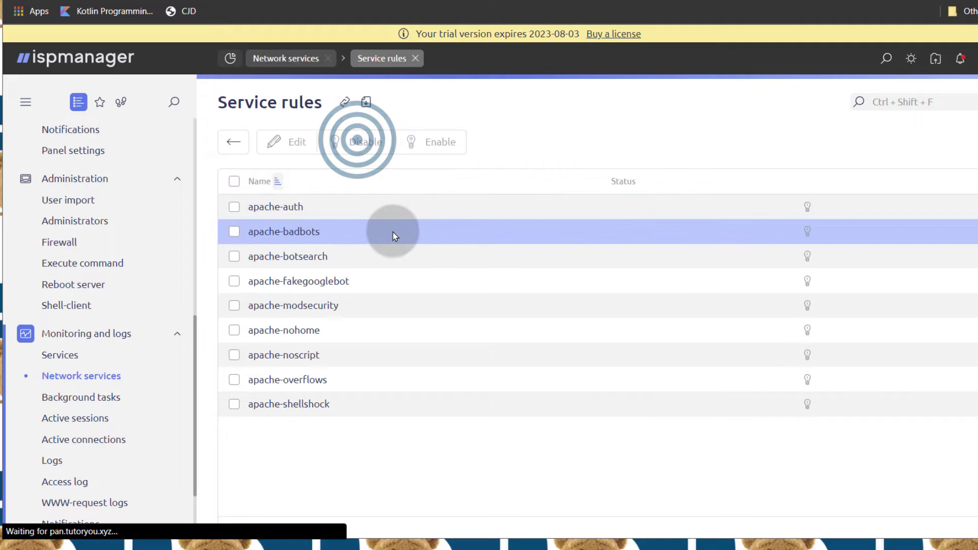
pyautogui.click(233, 207)
pyautogui.click(436, 152)
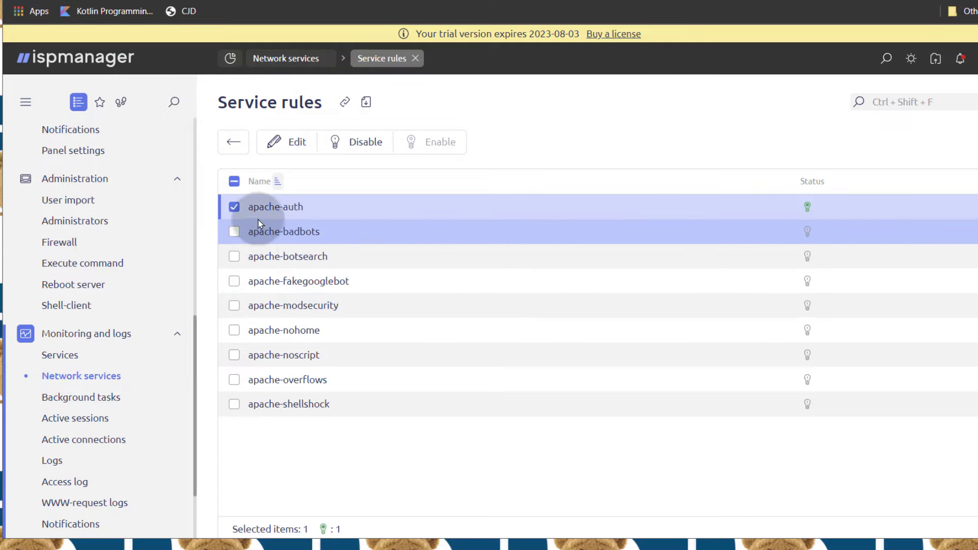
pyautogui.click(234, 232)
pyautogui.click(432, 141)
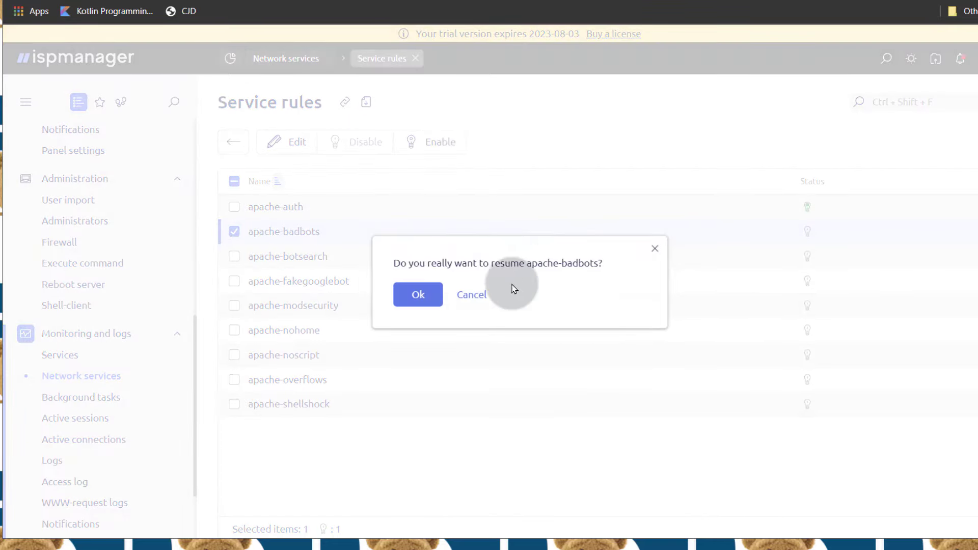
pyautogui.click(423, 296)
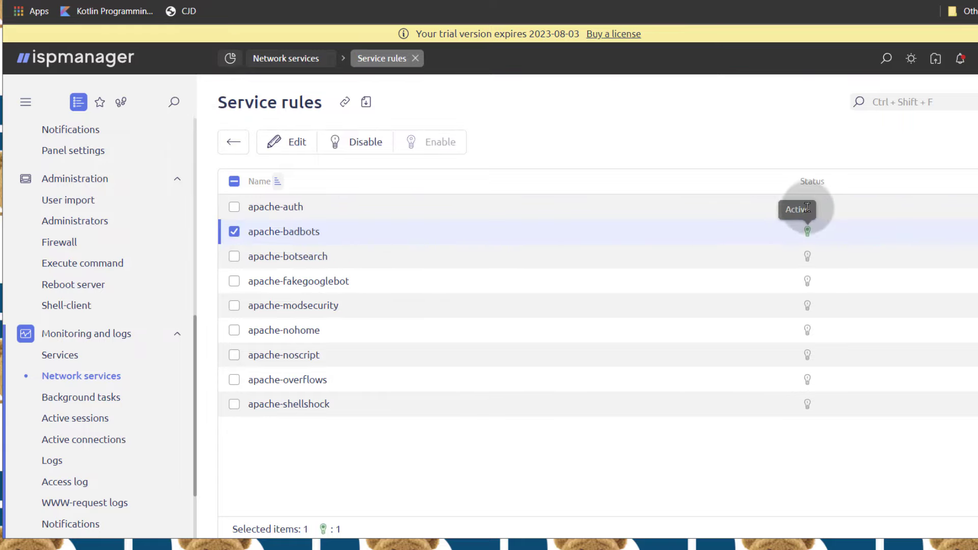
# - Return to Network services and open the Background tasks list to examine its columns and available actions
pyautogui.click(234, 144)
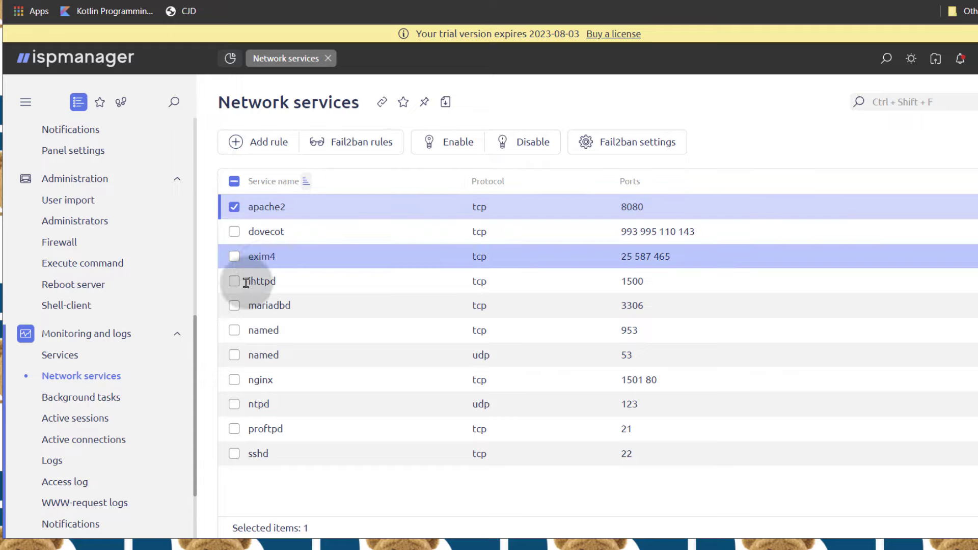
pyautogui.click(78, 402)
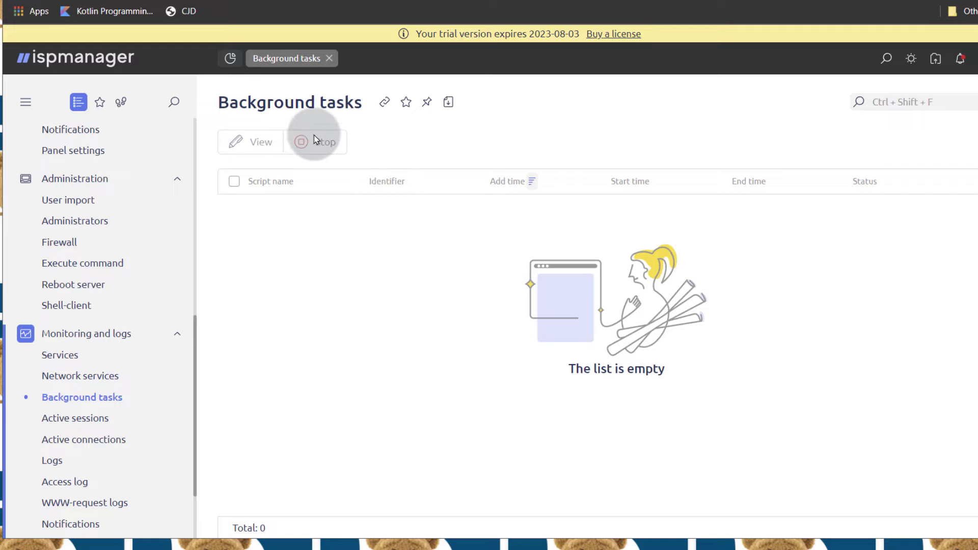
pyautogui.scroll(-2, 123, 418)
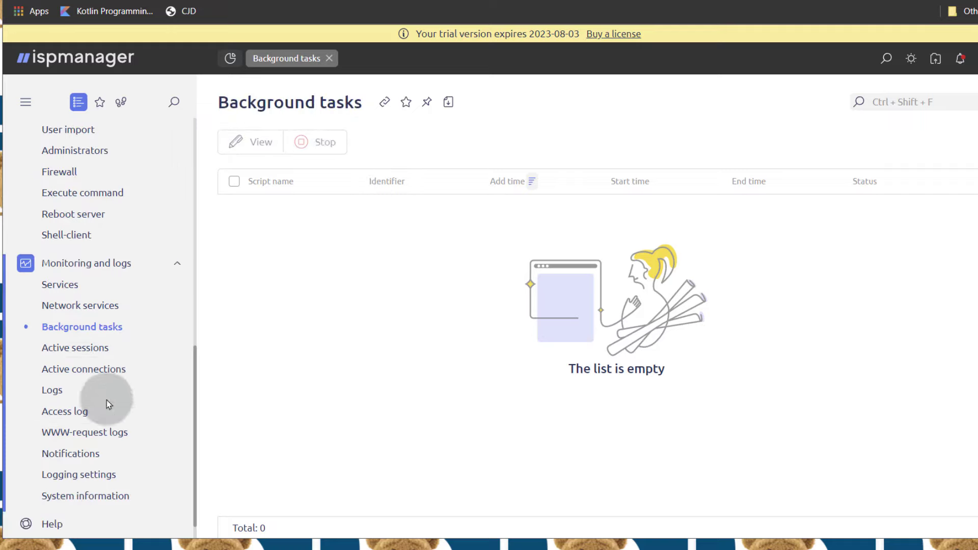
# - Examine the root session and its stop action in Active sessions, clear the selection, and go to Active connections
pyautogui.click(78, 347)
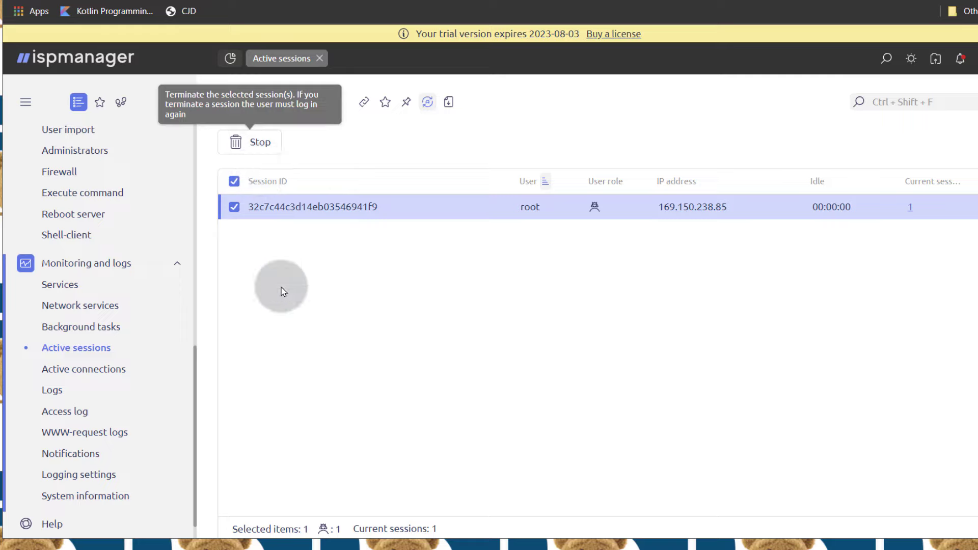
pyautogui.click(234, 208)
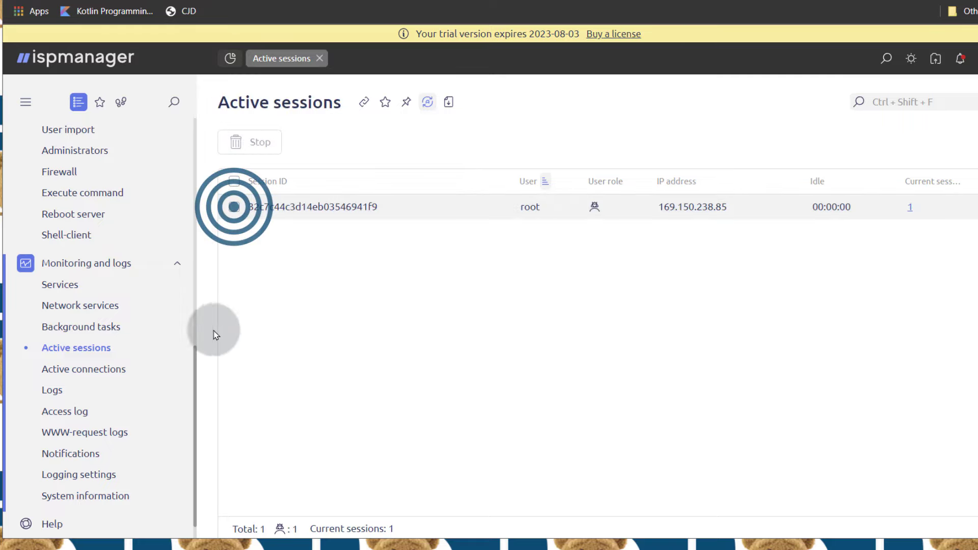
pyautogui.click(168, 368)
# - Open the action log, view the details of its most recent fail2ban.jails.resume entry, and close them
pyautogui.click(60, 397)
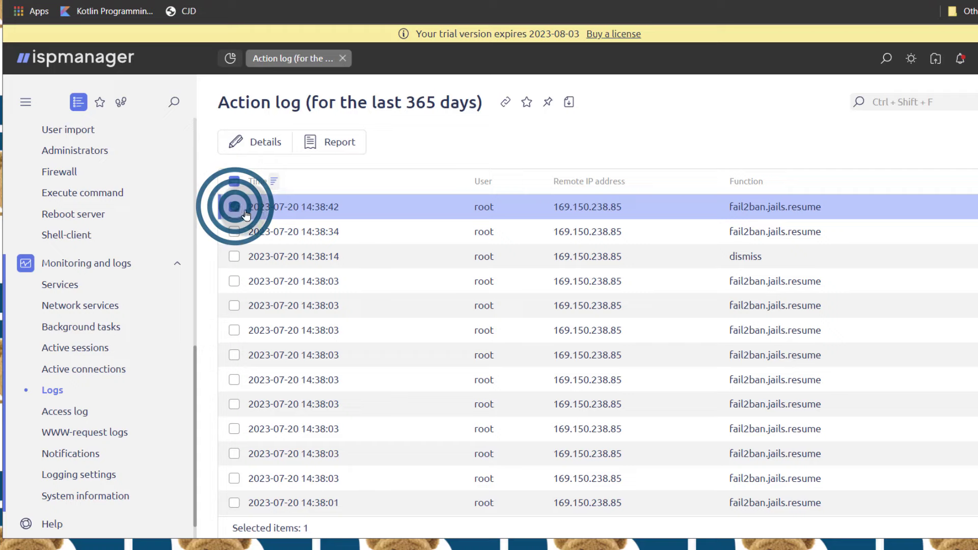
pyautogui.click(250, 138)
pyautogui.click(269, 265)
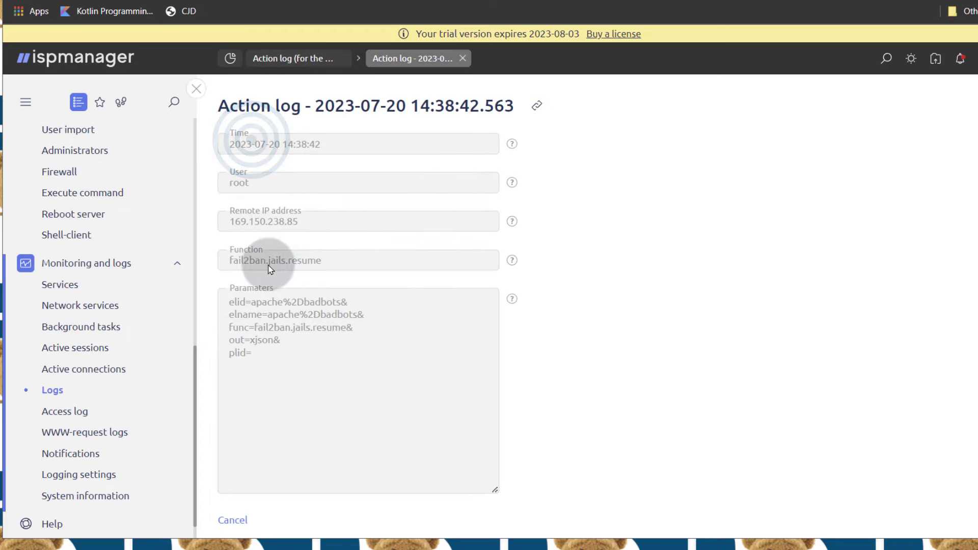
pyautogui.click(196, 89)
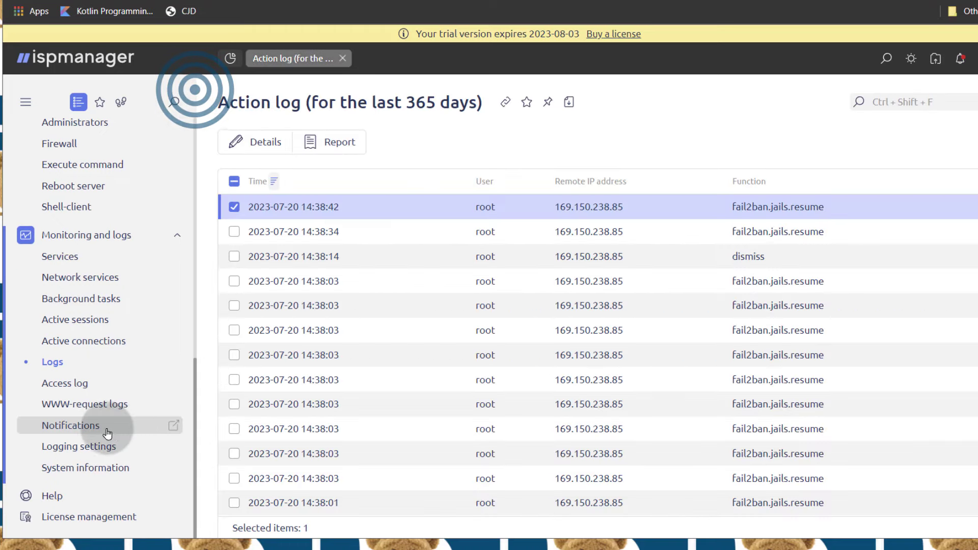
# - Check the most recent sign-in in the Access log and open the WWW-request logs
pyautogui.click(66, 383)
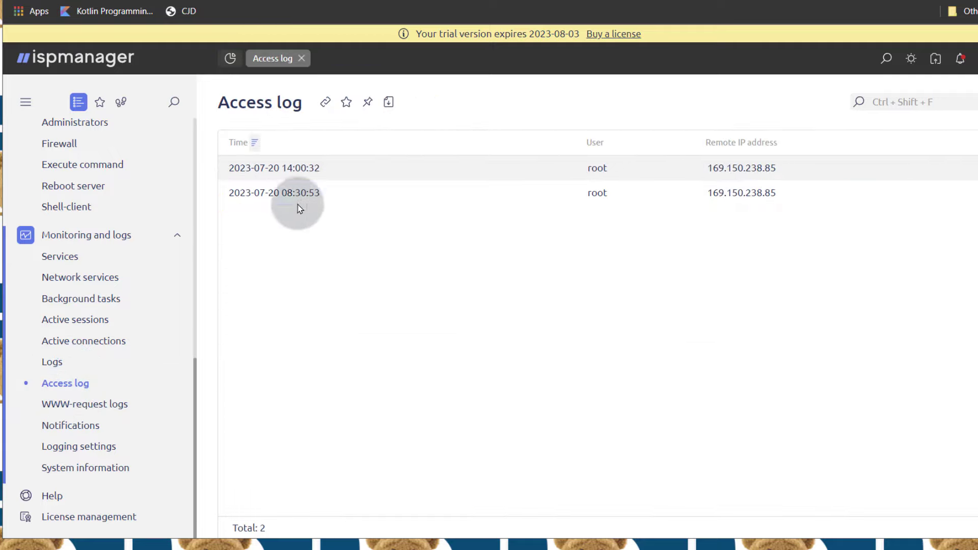
pyautogui.click(280, 170)
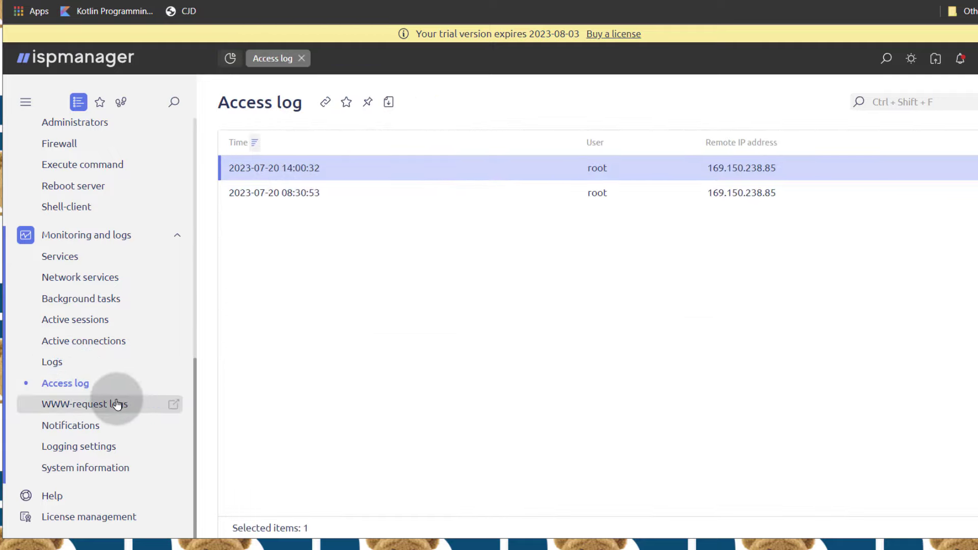
pyautogui.click(73, 406)
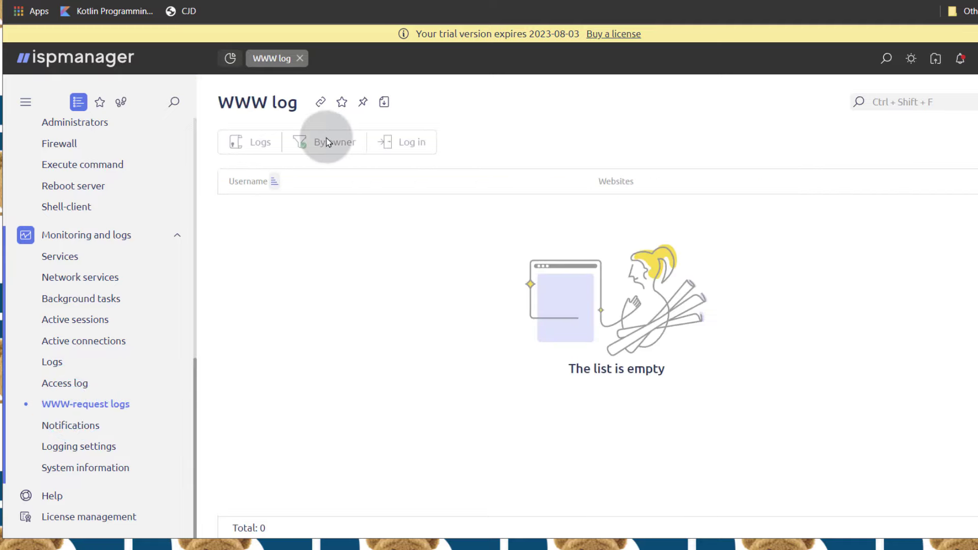
# - Review the monitoring Notifications list and the module entries in Logging settings
pyautogui.click(54, 425)
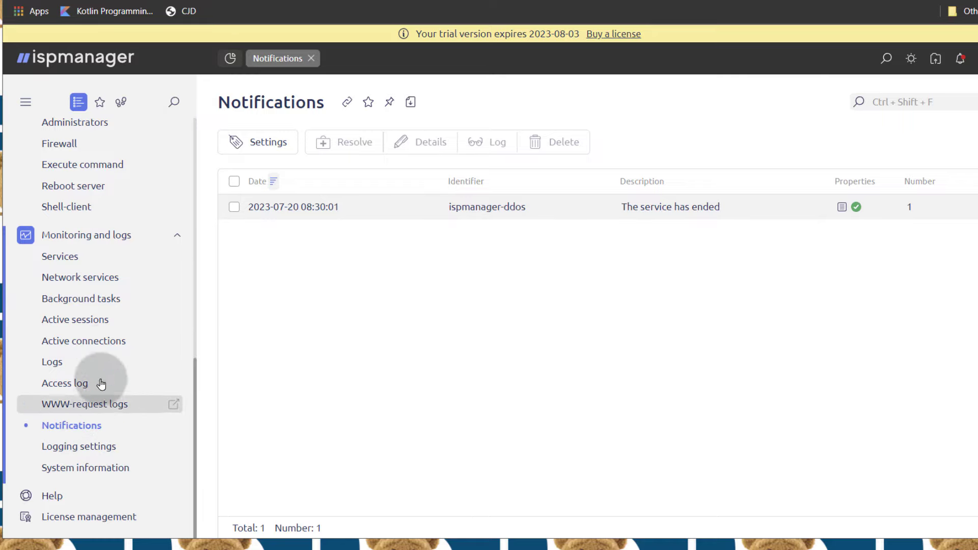
pyautogui.click(50, 451)
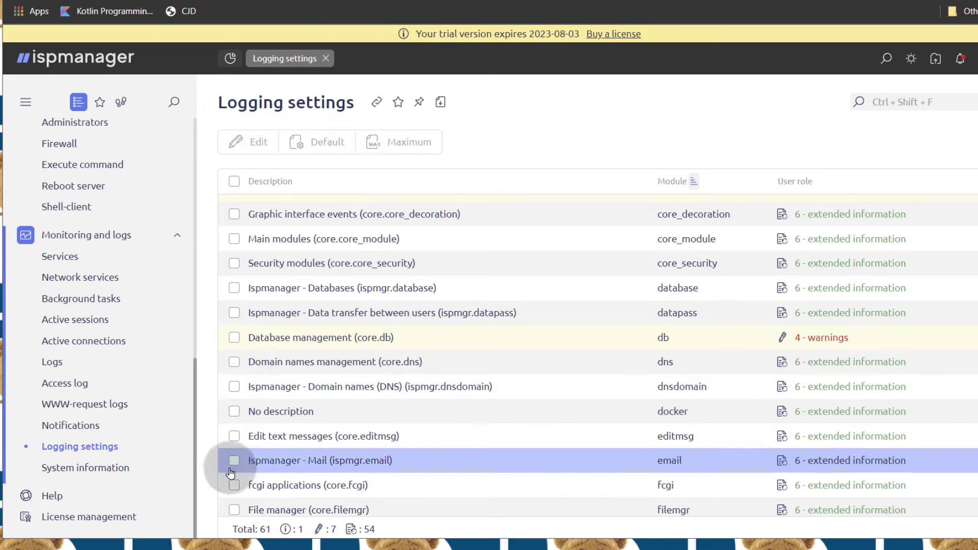
# - Open System information and examine the CPU, disk space, load average, processes, RAM, swap and uptime values
pyautogui.click(78, 468)
pyautogui.moveTo(277, 330); pyautogui.dragTo(674, 206)
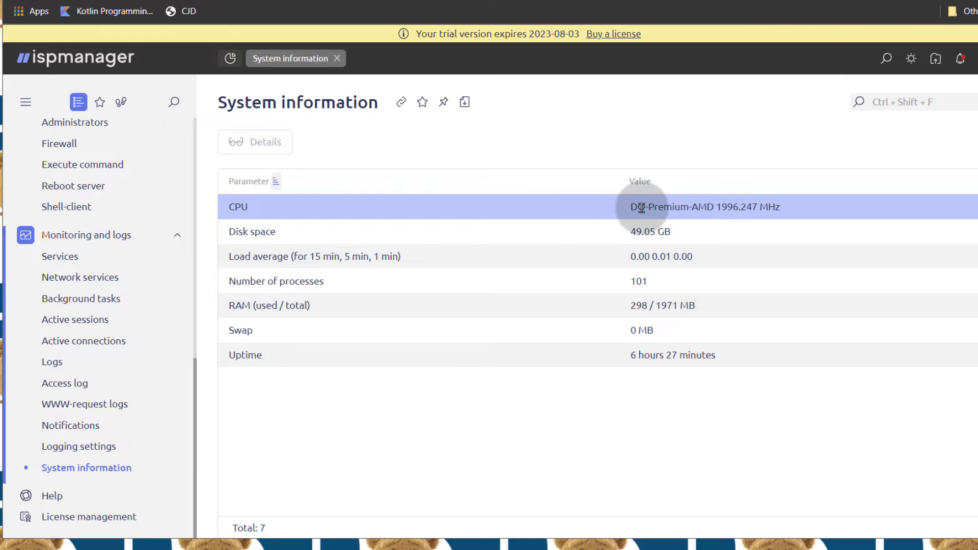
pyautogui.moveTo(641, 207); pyautogui.dragTo(250, 231)
pyautogui.moveTo(703, 235); pyautogui.dragTo(241, 329)
pyautogui.moveTo(313, 331); pyautogui.dragTo(509, 333)
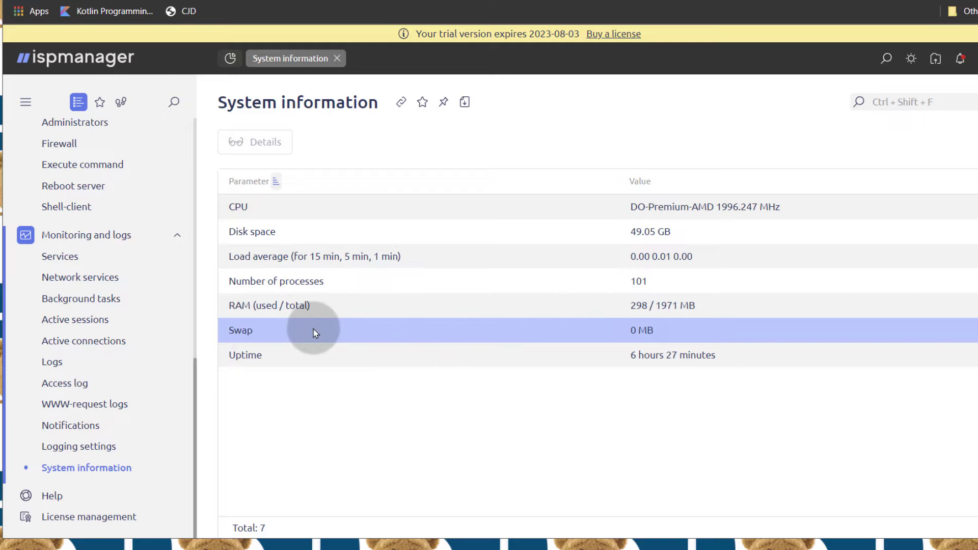
pyautogui.moveTo(315, 333); pyautogui.dragTo(279, 341)
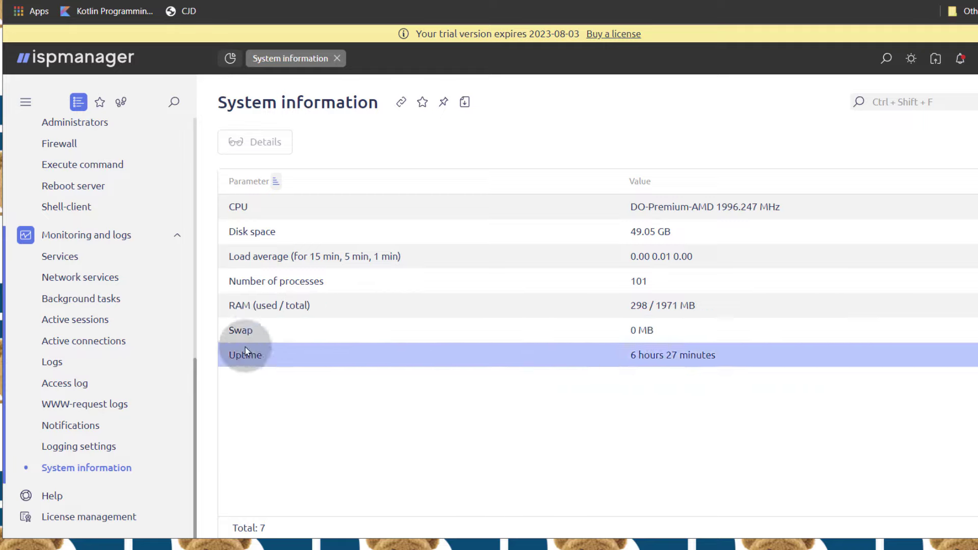
# - Review the License management page and open the Help page with its documentation and community resources
pyautogui.click(73, 518)
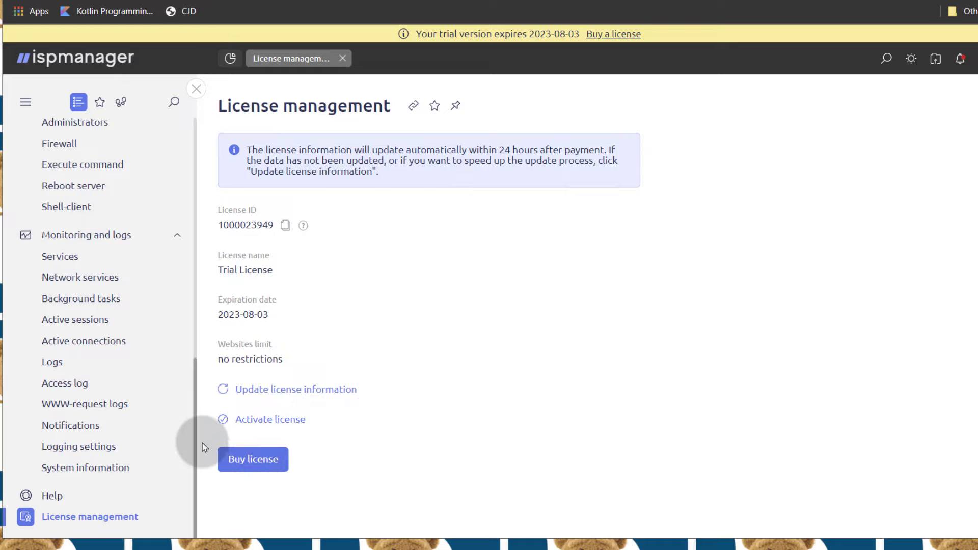
pyautogui.click(47, 494)
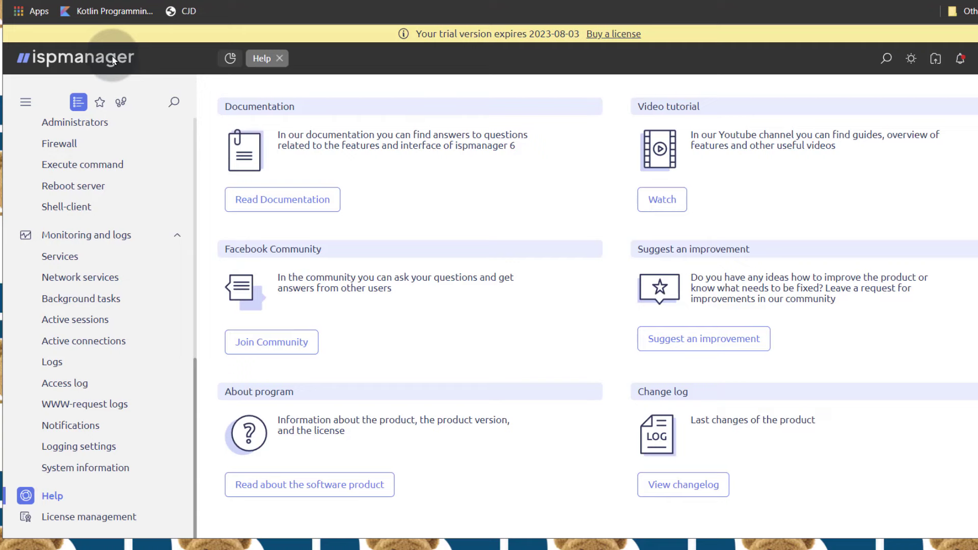
pyautogui.click(73, 105)
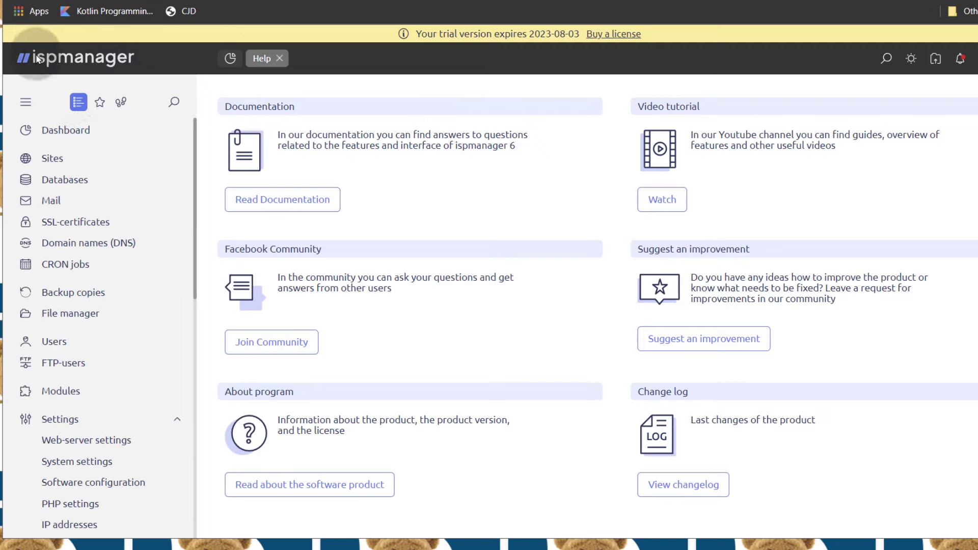
pyautogui.scroll(-5, 123, 254)
pyautogui.scroll(5, 120, 252)
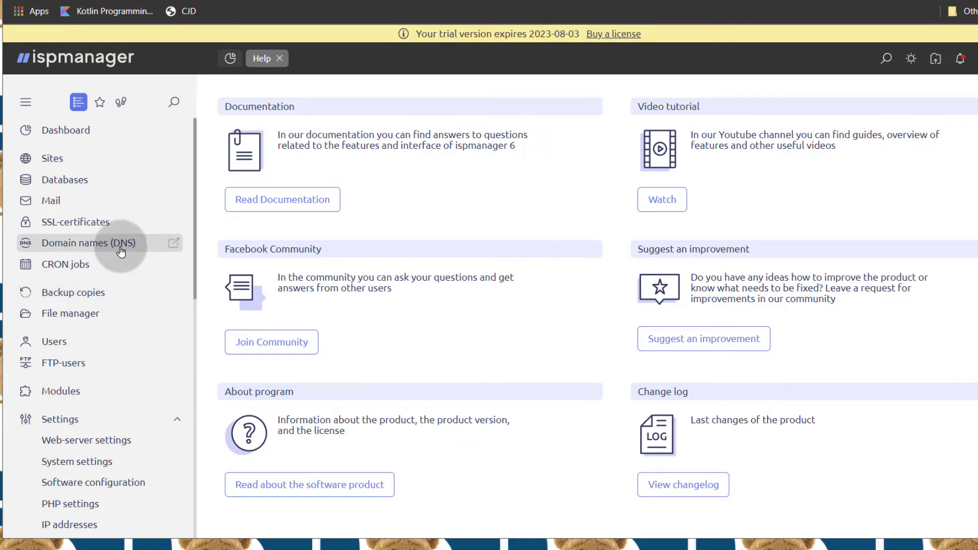